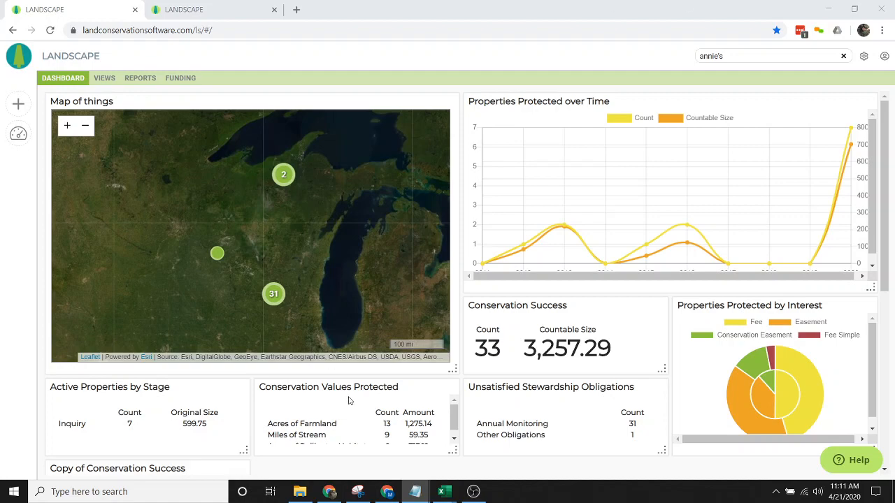
# - Switch to the second tab showing the Annie's Desolate Ranch Annual Site Visit Report 2020
pyautogui.click(185, 12)
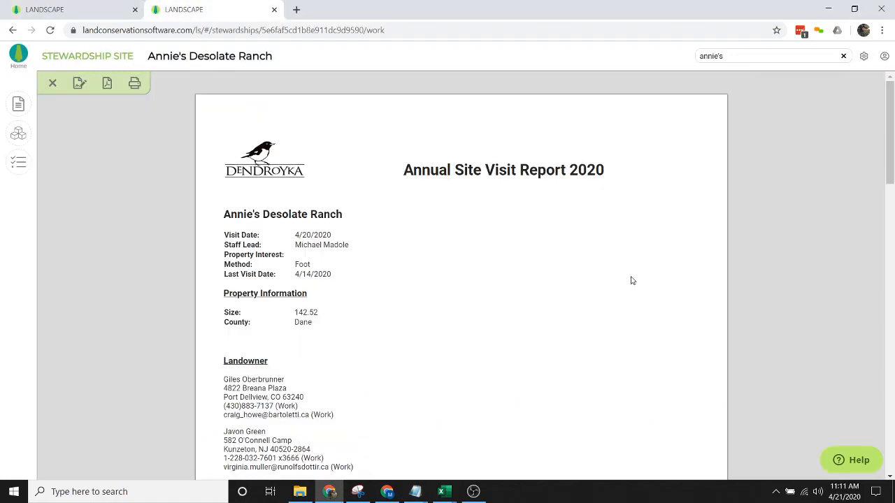
# - Review the Annie's Desolate Ranch report down to its Visit Map, then return to the dashboard
pyautogui.scroll(-2, 627, 277)
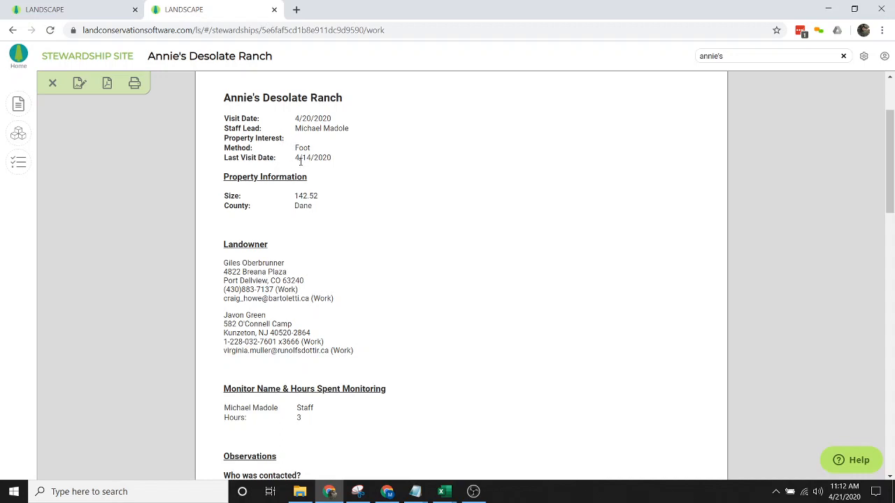
pyautogui.scroll(-1, 320, 274)
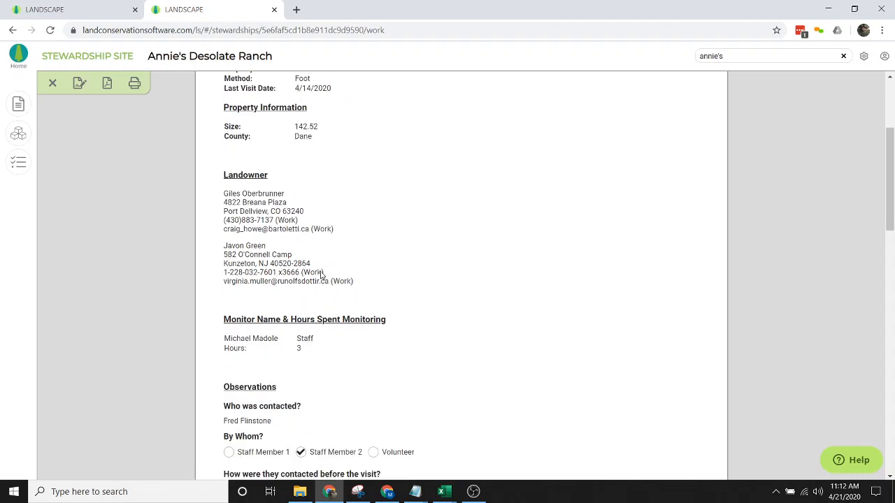
pyautogui.scroll(-1, 321, 276)
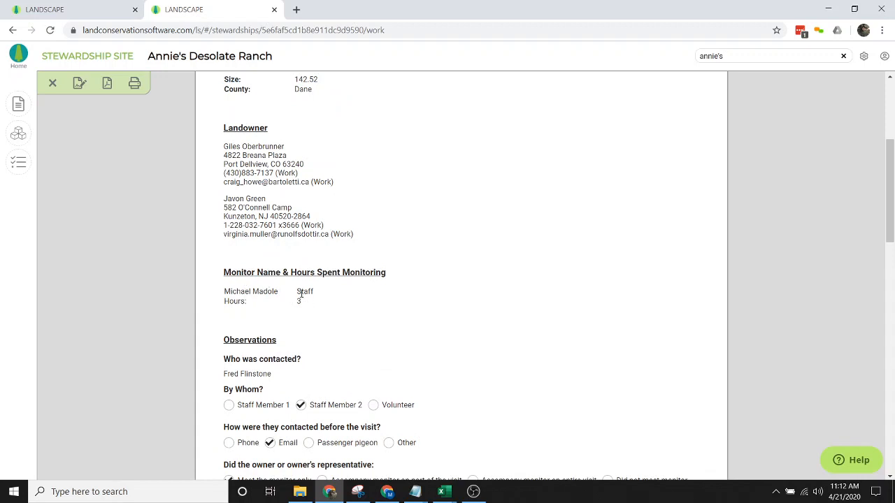
pyautogui.scroll(1, 419, 289)
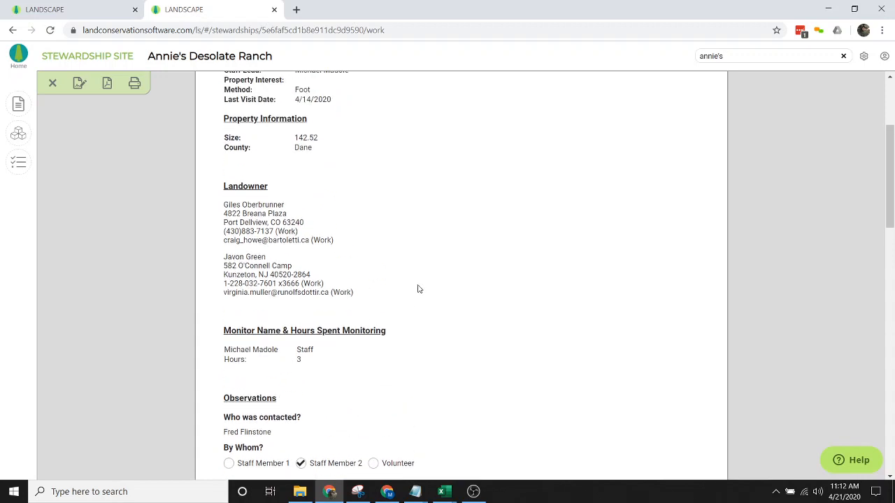
pyautogui.scroll(-4, 422, 283)
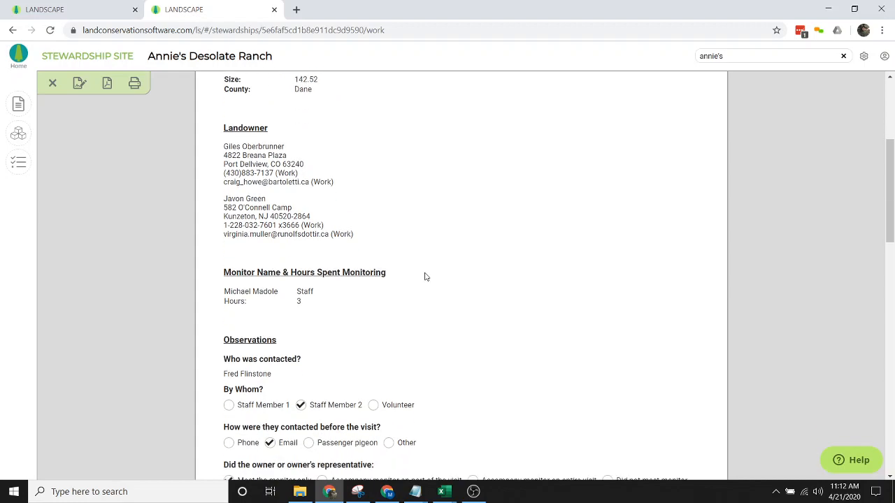
pyautogui.scroll(-1, 429, 276)
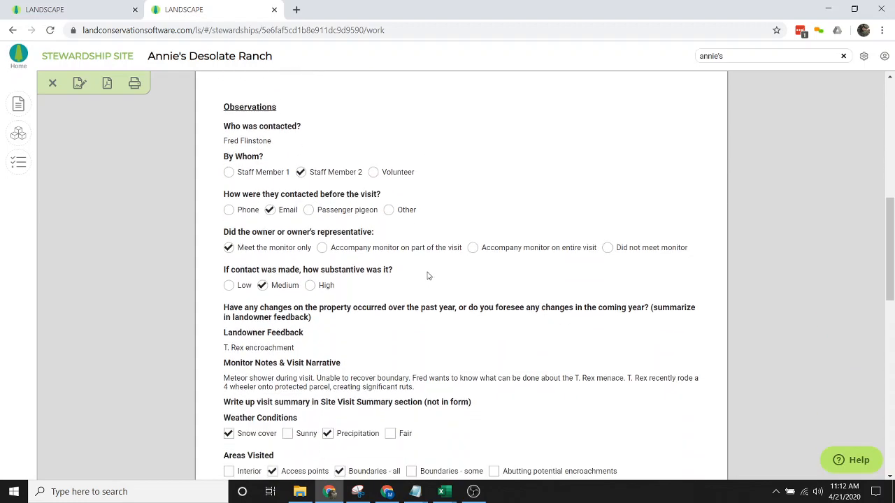
pyautogui.scroll(-1, 428, 277)
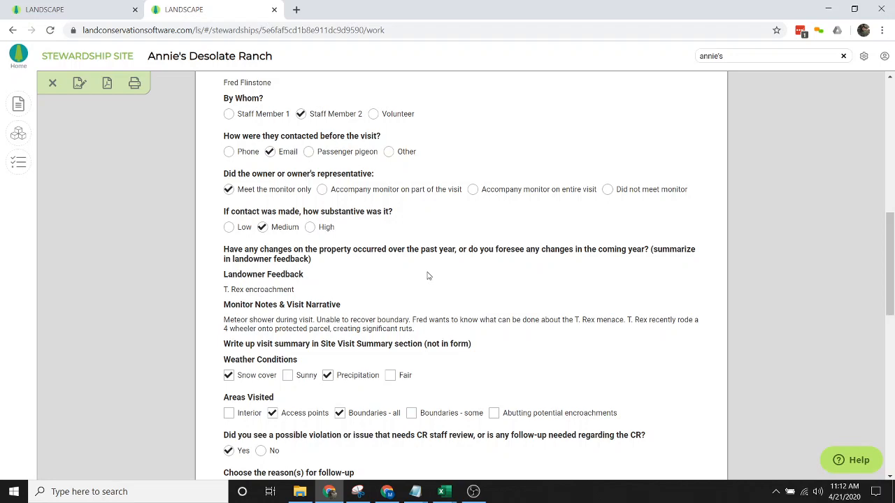
pyautogui.scroll(-1, 429, 276)
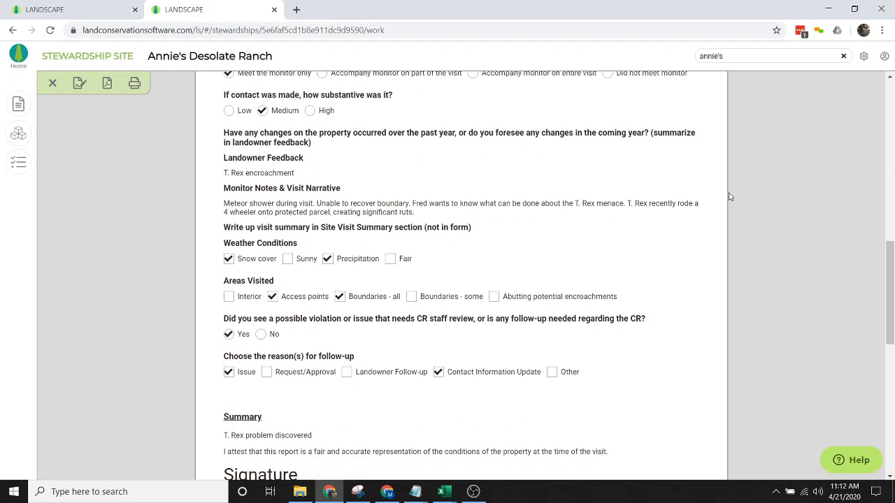
pyautogui.scroll(-4, 780, 190)
pyautogui.scroll(-2, 780, 190)
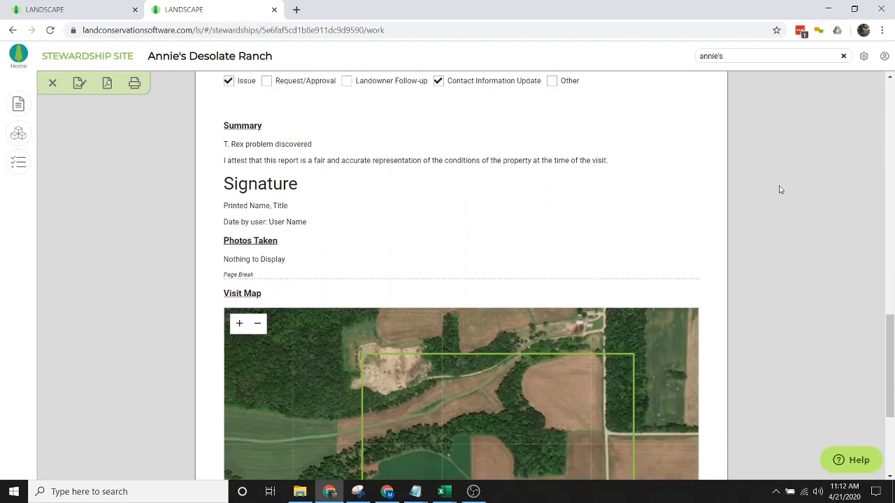
pyautogui.scroll(-1, 780, 189)
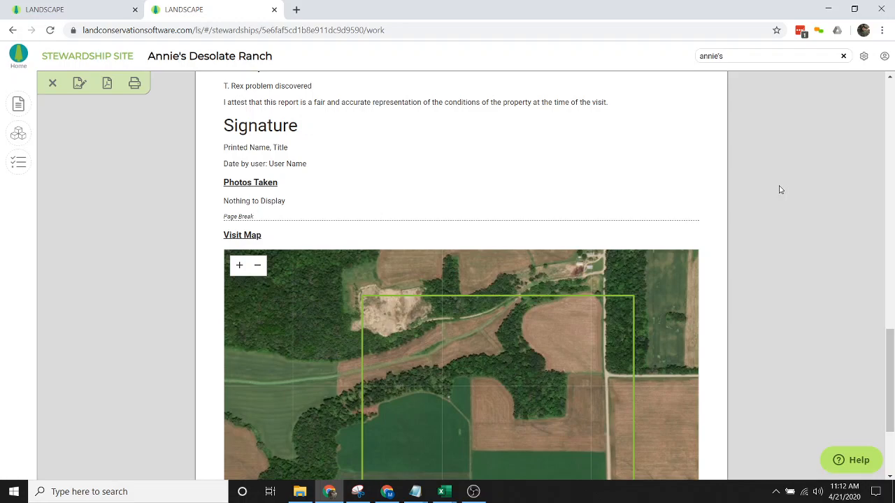
pyautogui.scroll(5, 780, 189)
pyautogui.scroll(3, 780, 190)
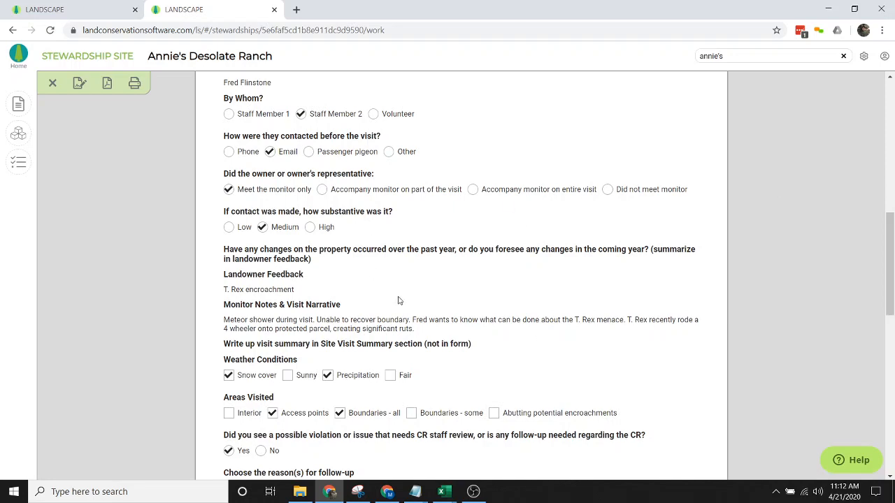
pyautogui.scroll(7, 391, 300)
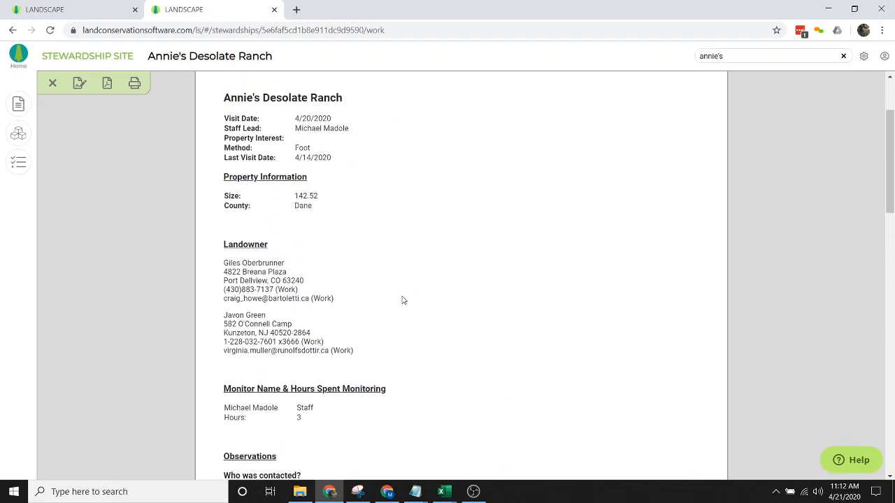
pyautogui.scroll(2, 401, 299)
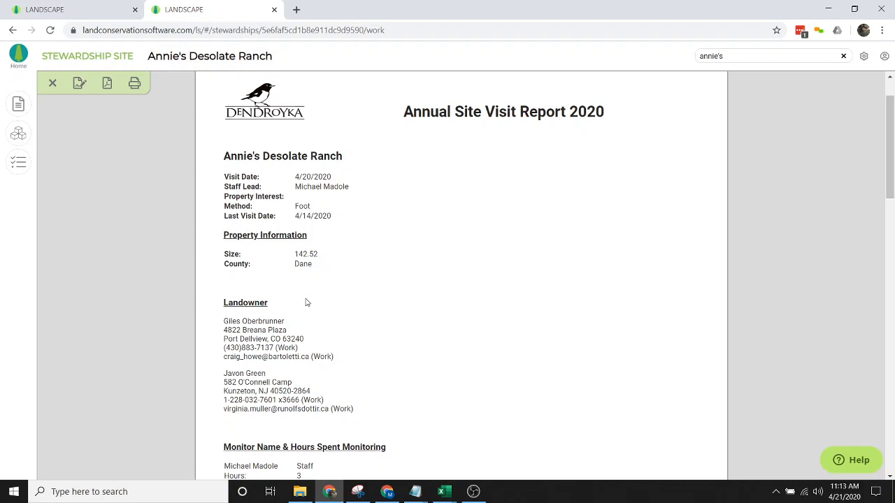
pyautogui.click(116, 9)
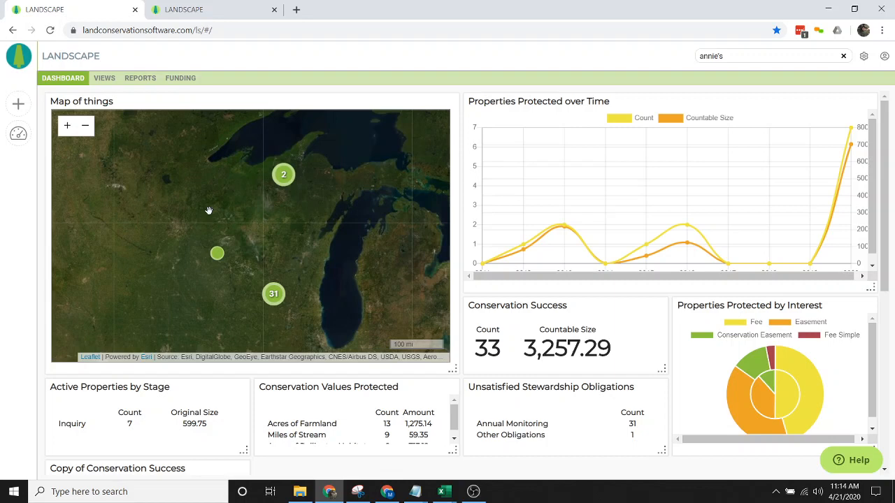
# - Open Landscape's Settings from the gear icon on the dashboard
pyautogui.click(864, 57)
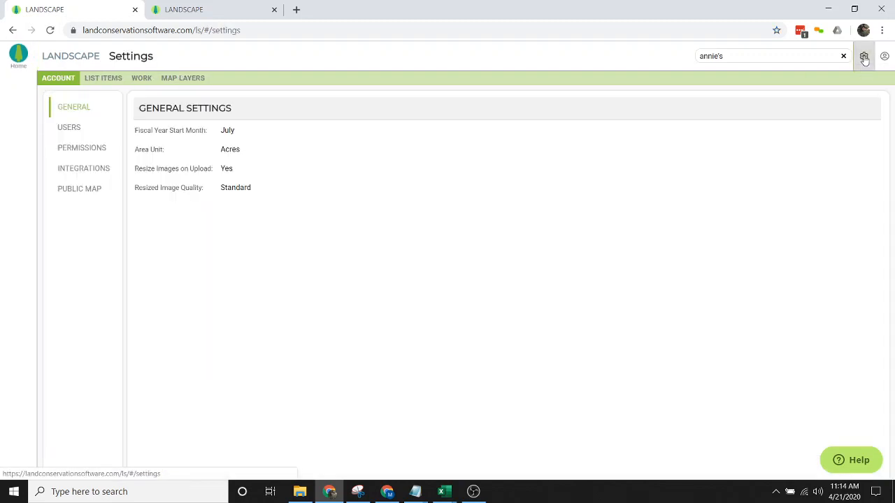
# - Delete Test Form from Work > Forms and start a new blank form
pyautogui.click(139, 79)
pyautogui.click(72, 129)
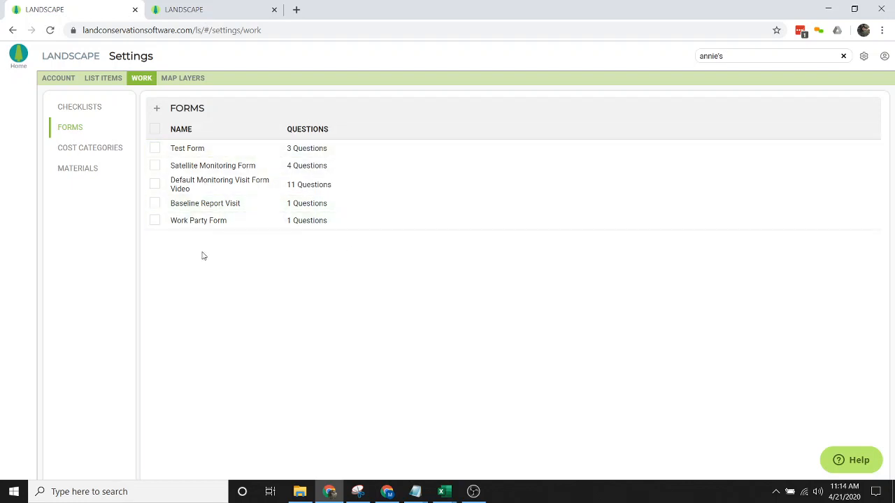
pyautogui.click(199, 222)
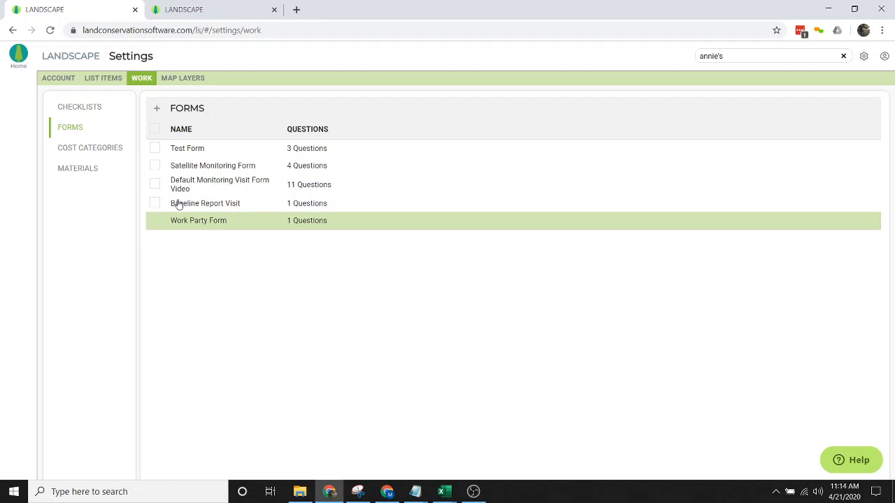
pyautogui.click(156, 149)
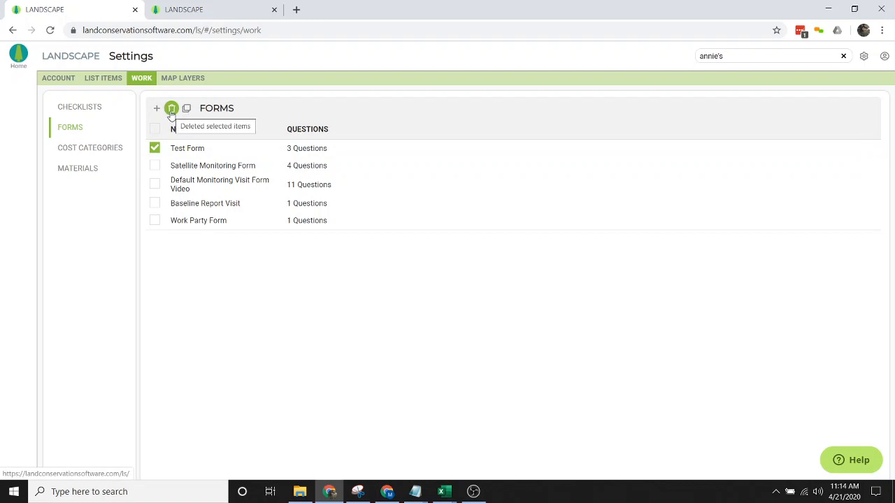
pyautogui.click(171, 109)
pyautogui.click(480, 284)
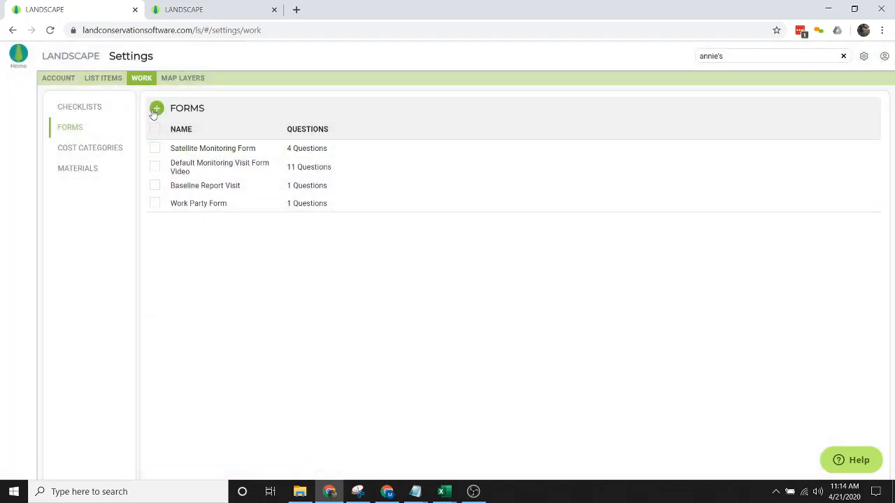
pyautogui.click(156, 111)
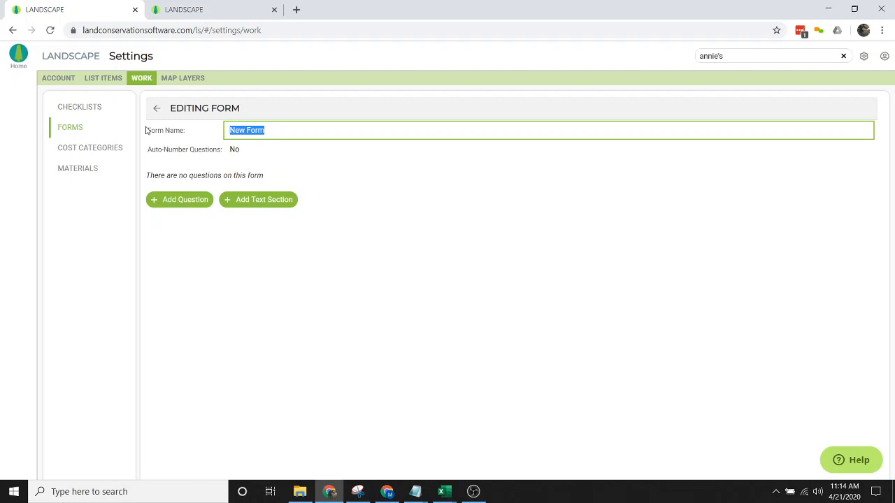
# - Name the new form 'Test Form'
pyautogui.write('Test Form')
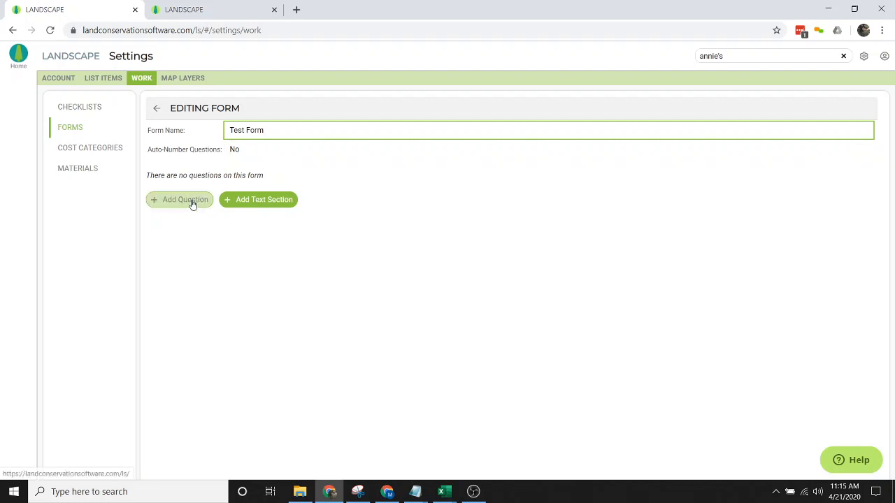
# - Add the question 'Who was contacted?' to Test Form, keeping it as Short Answer
pyautogui.click(157, 201)
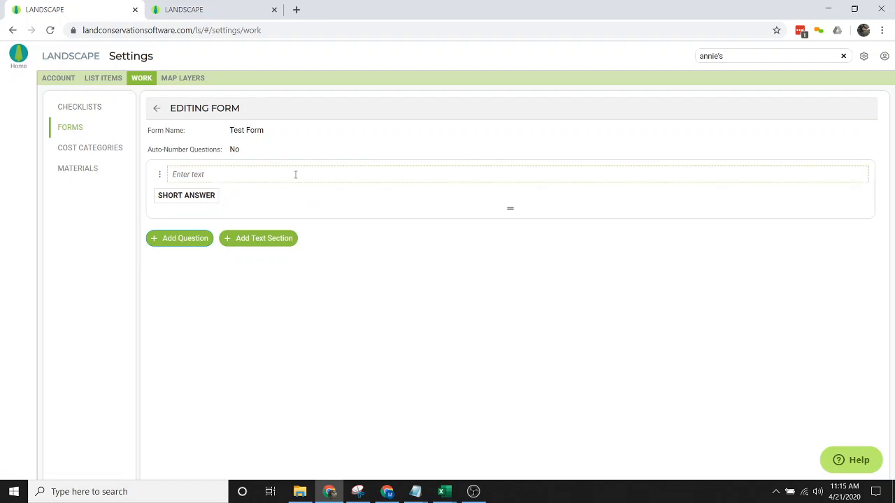
pyautogui.click(311, 175)
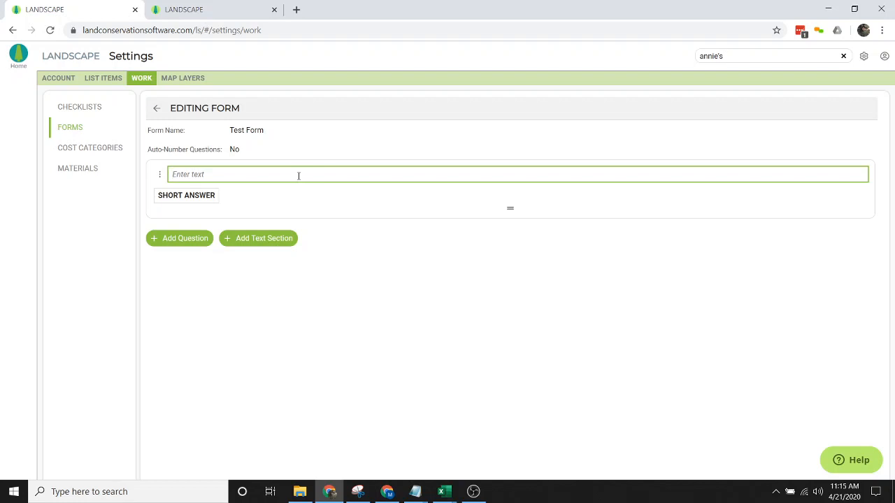
pyautogui.write('Who was contacted?')
pyautogui.click(211, 201)
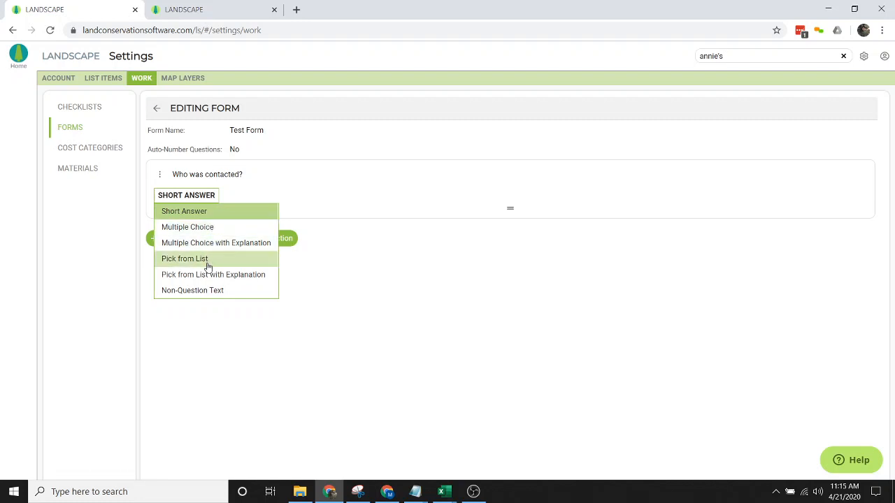
pyautogui.click(335, 255)
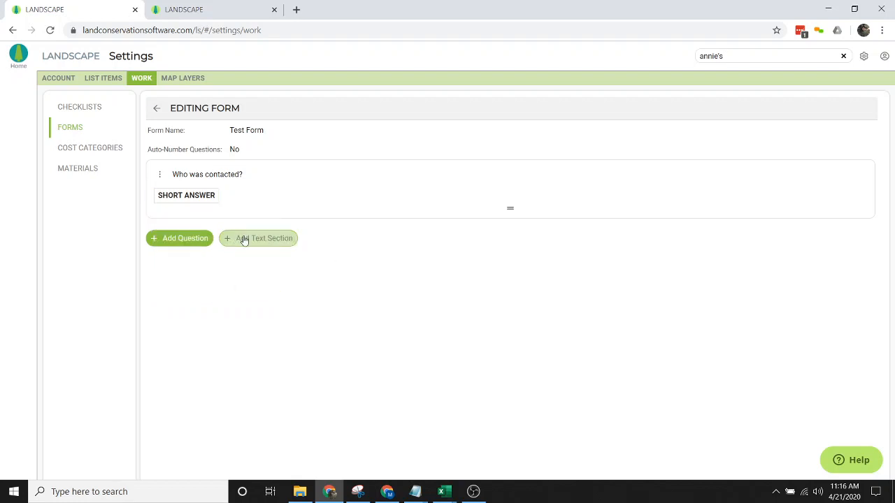
pyautogui.click(178, 198)
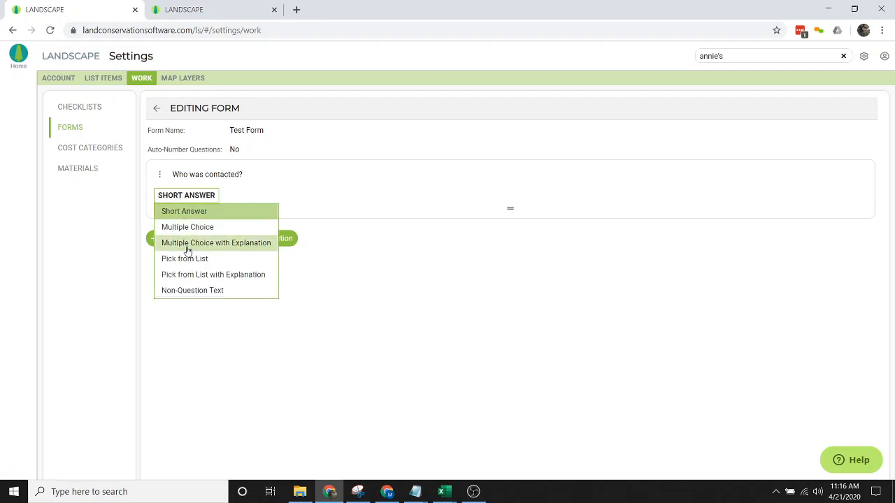
pyautogui.click(227, 211)
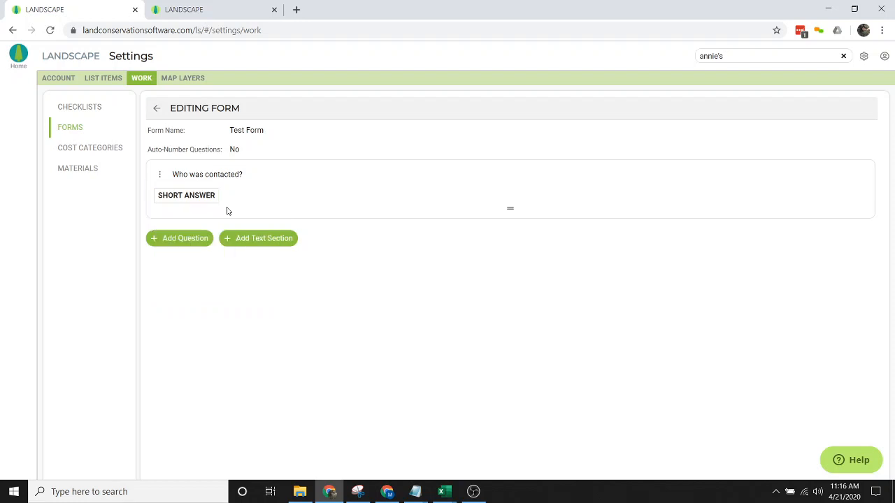
# - Add the question 'Did you see any issues?' as Pick from List with Explanation
pyautogui.click(163, 242)
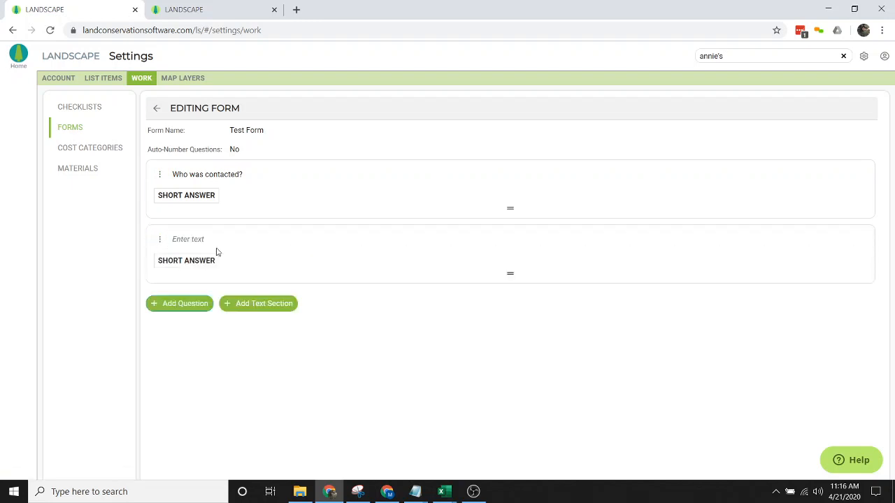
pyautogui.click(217, 239)
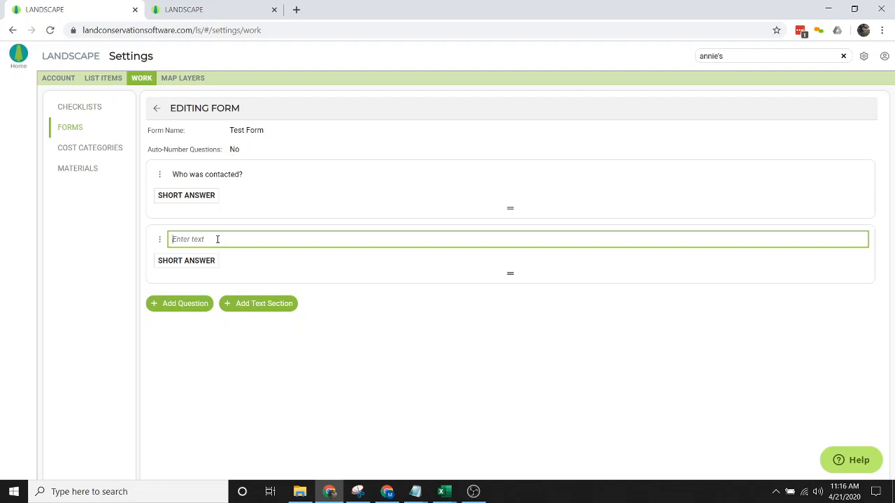
pyautogui.write('Did you see any issues?')
pyautogui.click(196, 264)
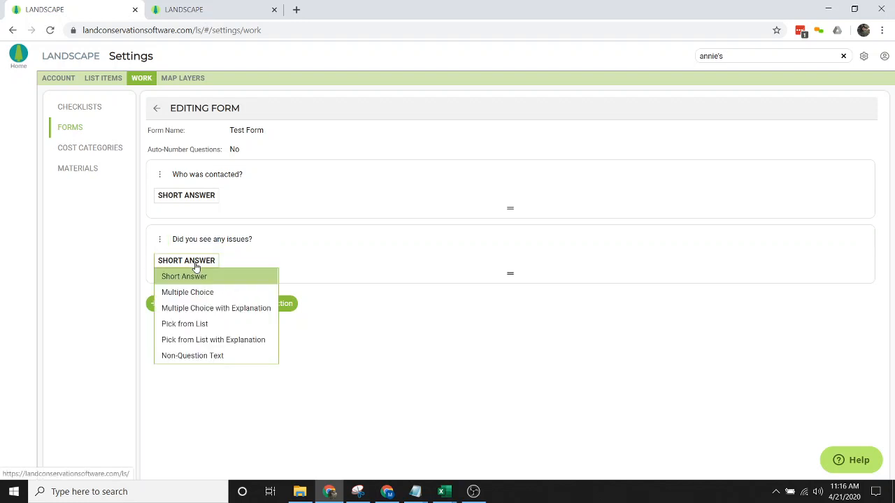
pyautogui.click(215, 343)
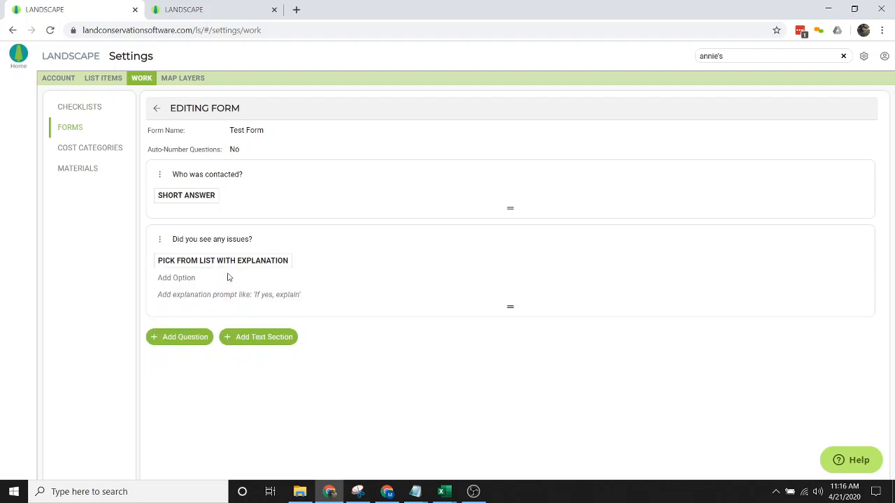
# - Give it options Yes and No with the explanation prompt 'If 'yes', explain'
pyautogui.click(183, 280)
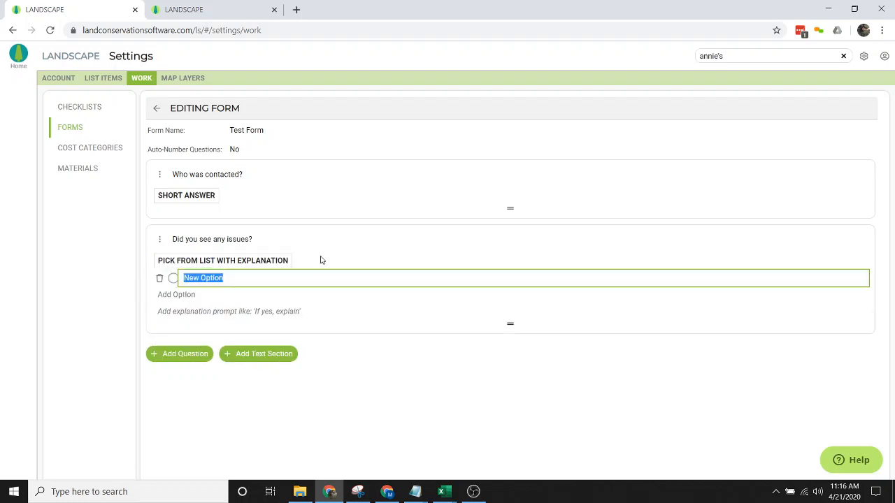
pyautogui.write('Yes')
pyautogui.press('Tab')
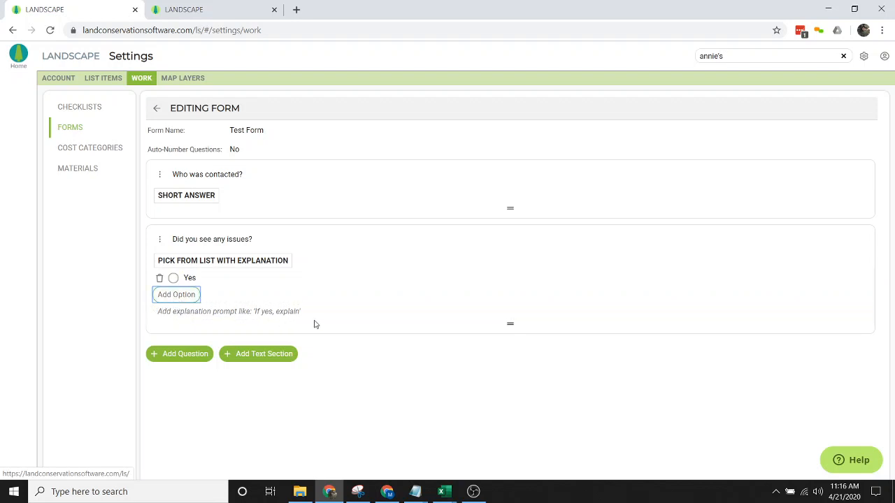
pyautogui.click(158, 294)
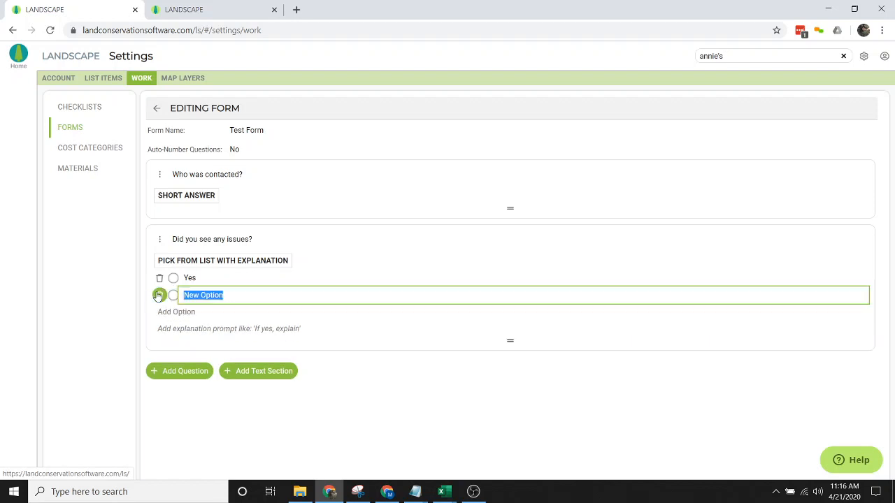
pyautogui.write('No')
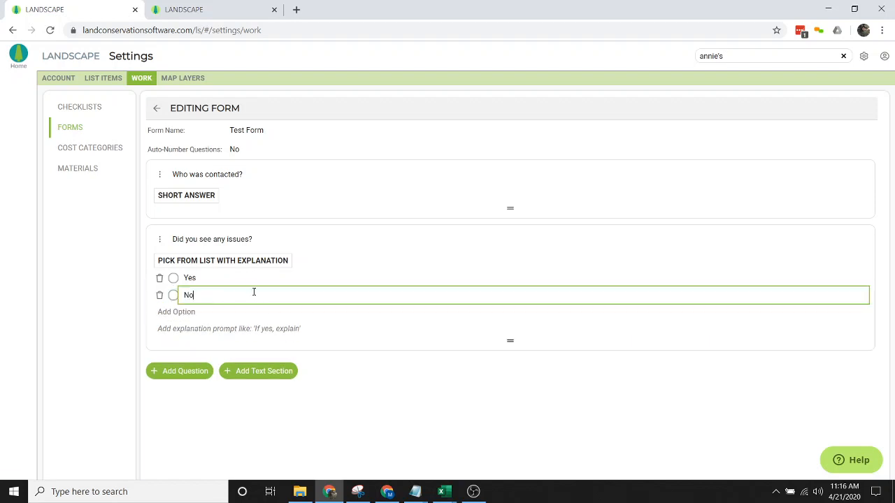
pyautogui.click(188, 329)
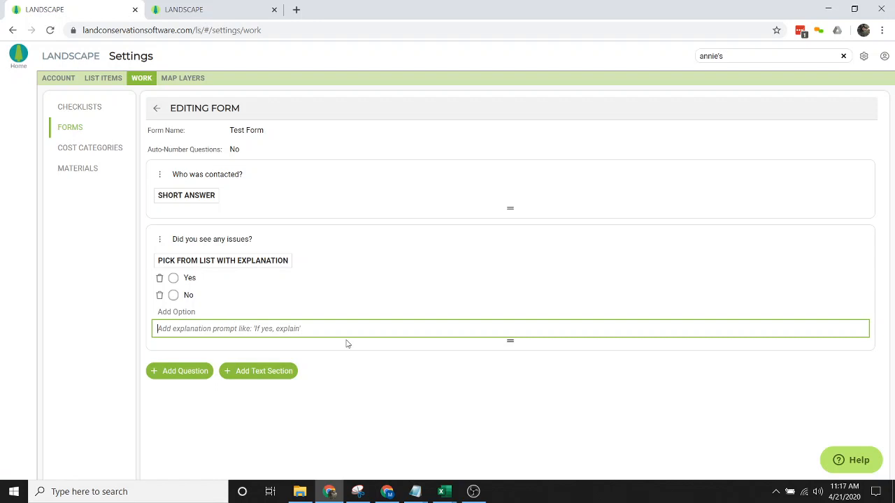
pyautogui.write('If')
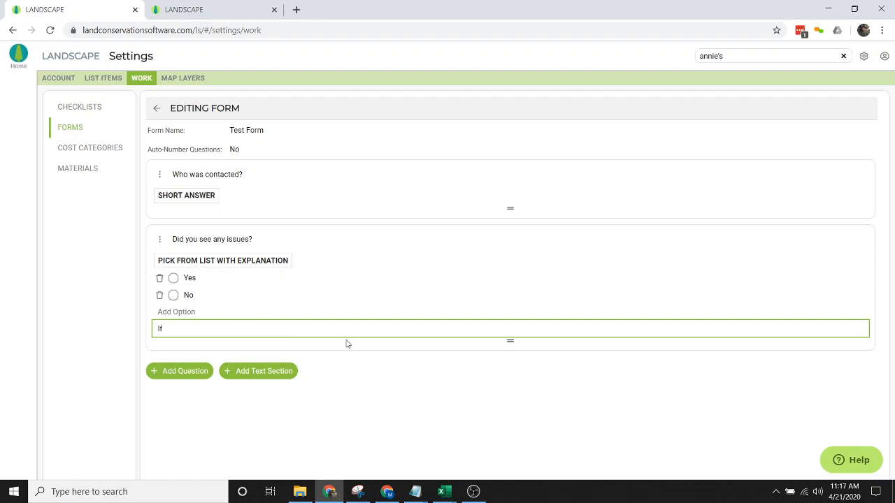
pyautogui.write(" 'yes',")
pyautogui.write('explain')
# - Delete the three extra blank New Option choices and add a blank third question
pyautogui.click(191, 313)
pyautogui.click(183, 332)
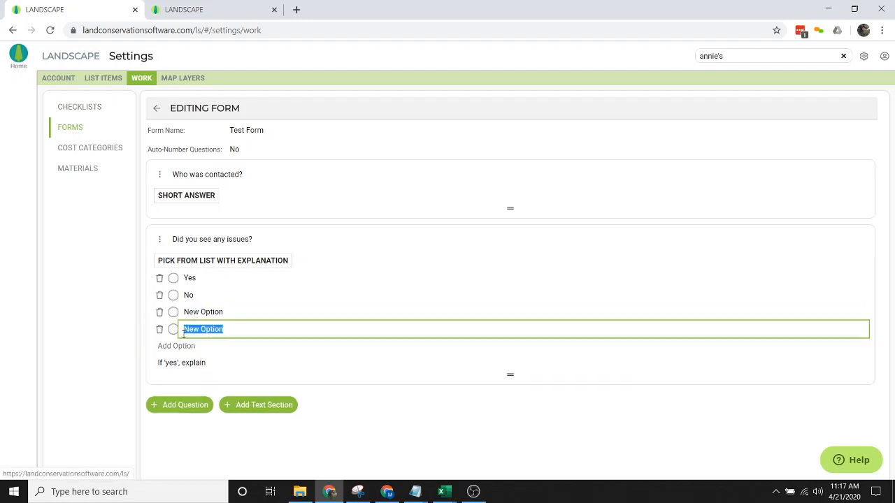
pyautogui.click(176, 347)
pyautogui.click(160, 346)
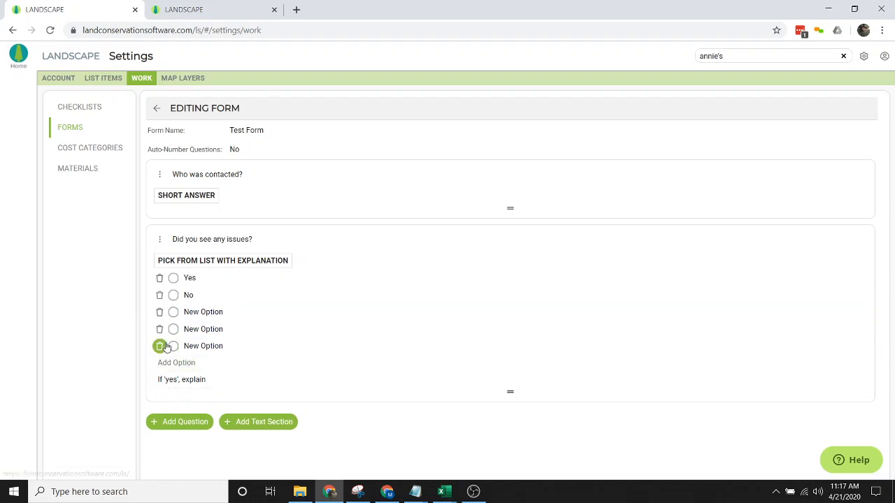
pyautogui.click(476, 286)
pyautogui.click(160, 329)
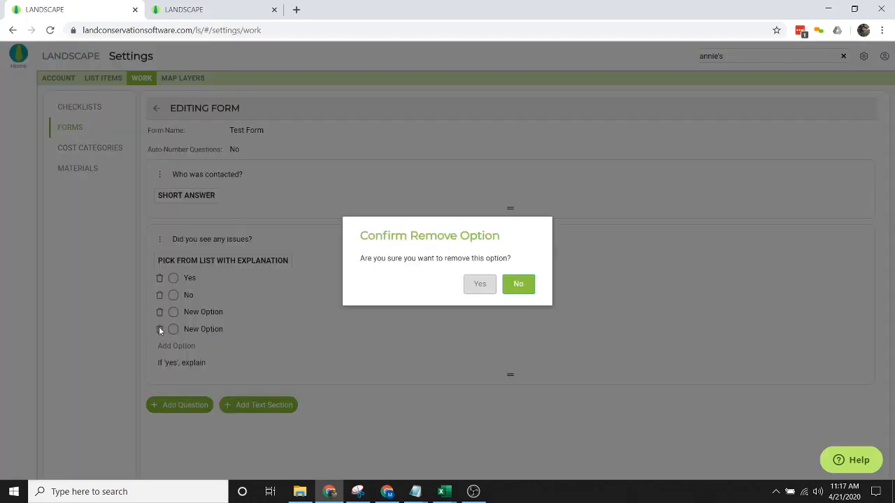
pyautogui.click(478, 283)
pyautogui.click(159, 312)
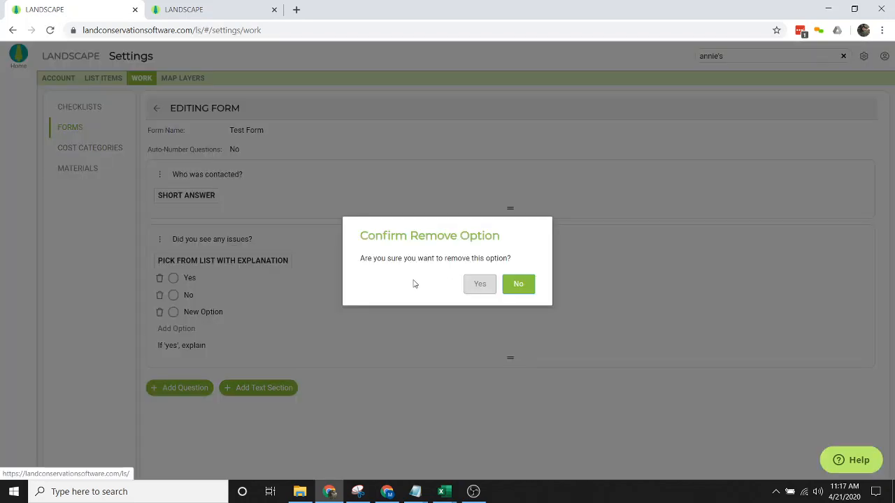
pyautogui.click(480, 283)
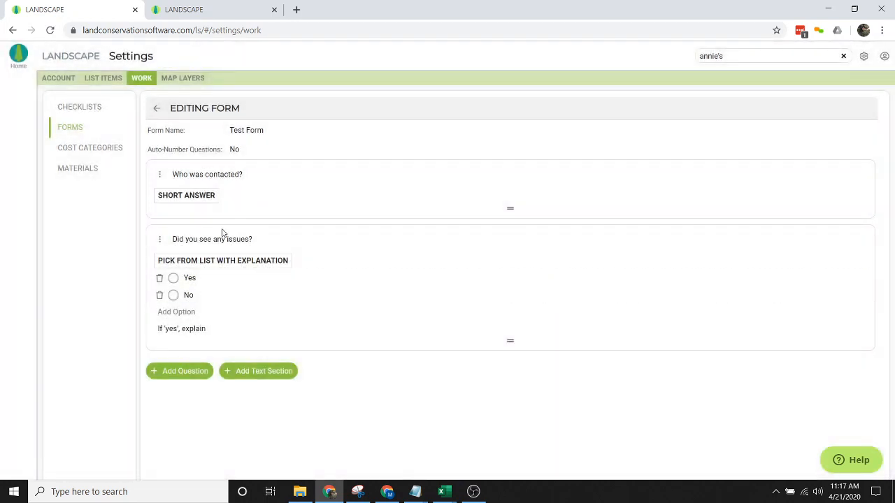
pyautogui.moveTo(510, 341)
pyautogui.mouseDown()
pyautogui.moveTo(505, 182)
pyautogui.moveTo(559, 298)
pyautogui.moveTo(510, 272)
pyautogui.moveTo(513, 348)
pyautogui.mouseUp()
pyautogui.click(180, 371)
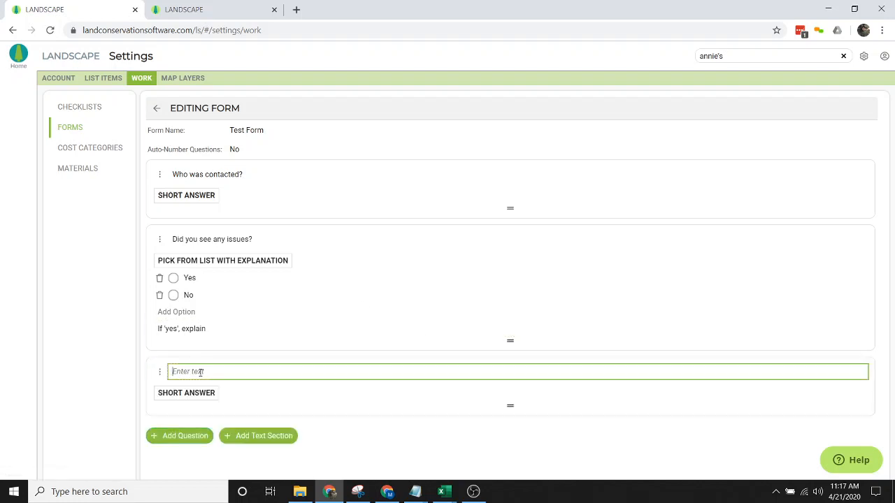
# - Make the third question 'What was the weather like?' as Multiple Choice with Explanation
pyautogui.click(178, 394)
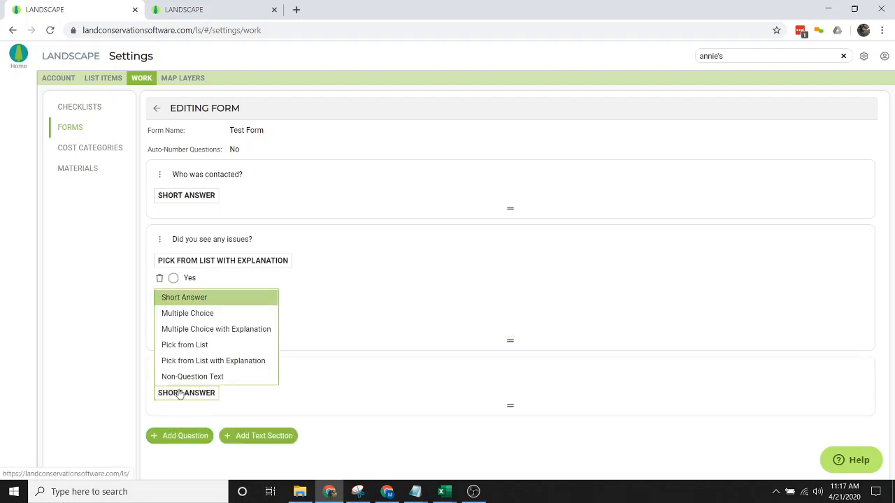
pyautogui.click(183, 329)
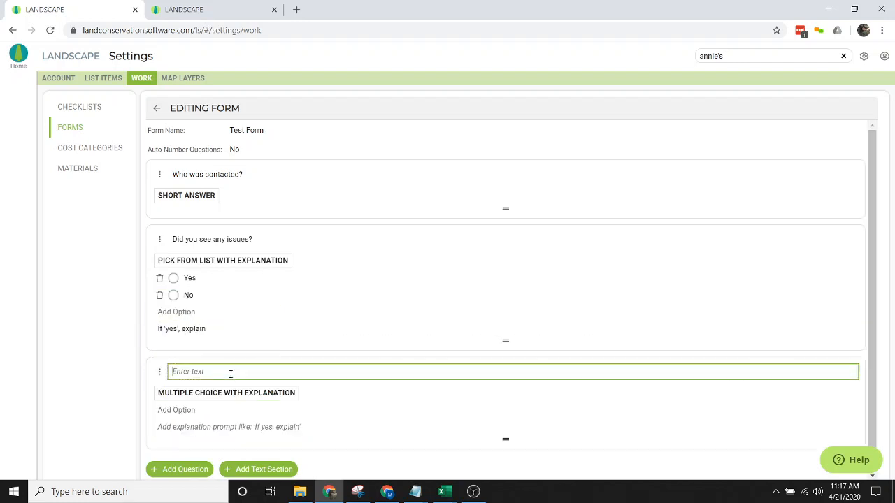
pyautogui.write('What was the weather like?')
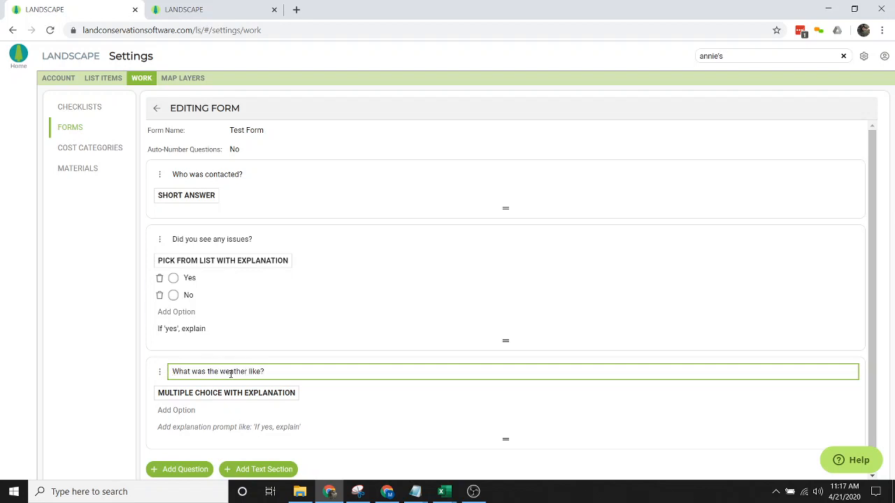
# - Give it choices Snow cover, Sunny and Precipitation, with prompt 'If 'other' enter here'
pyautogui.click(176, 410)
pyautogui.write('Sn')
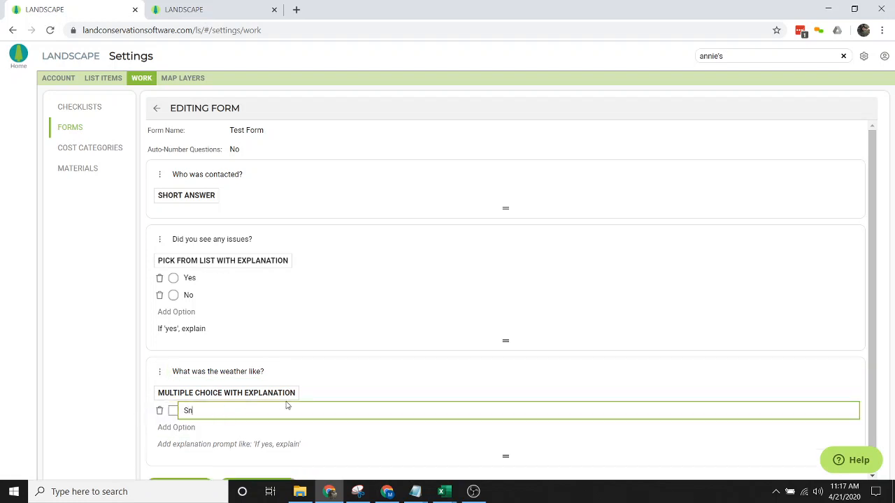
pyautogui.write('ow cover')
pyautogui.click(171, 433)
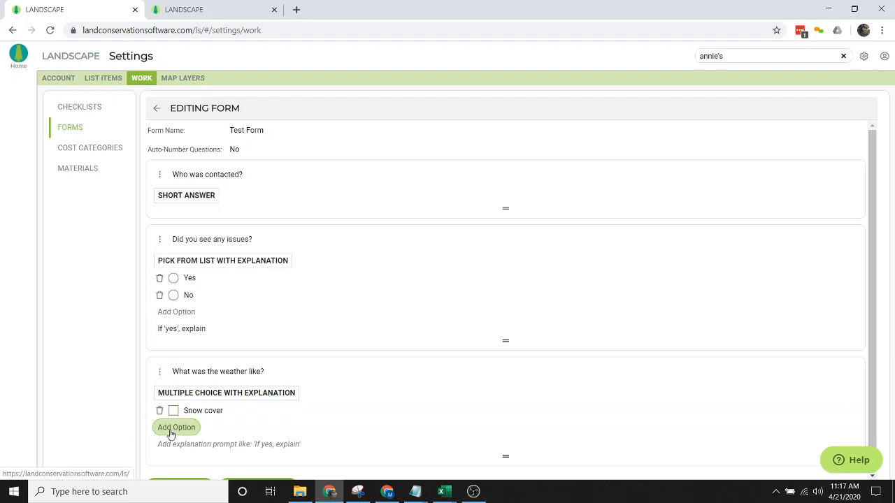
pyautogui.write('Sunny')
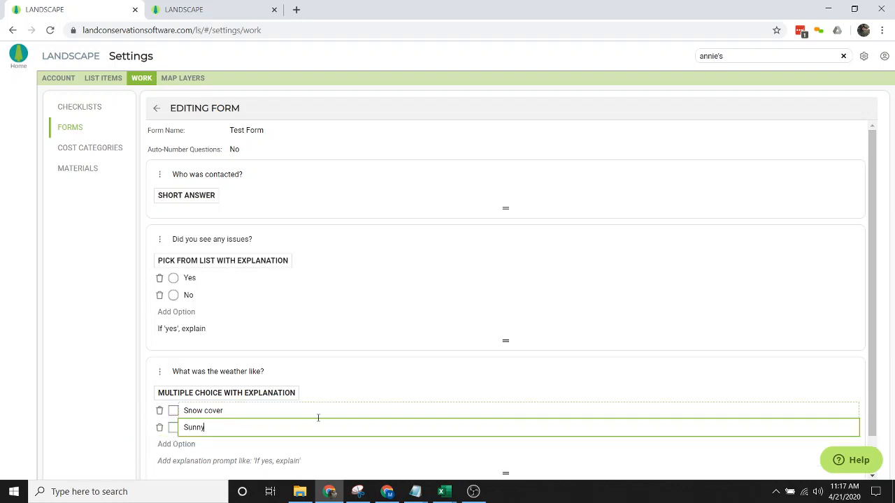
pyautogui.click(172, 444)
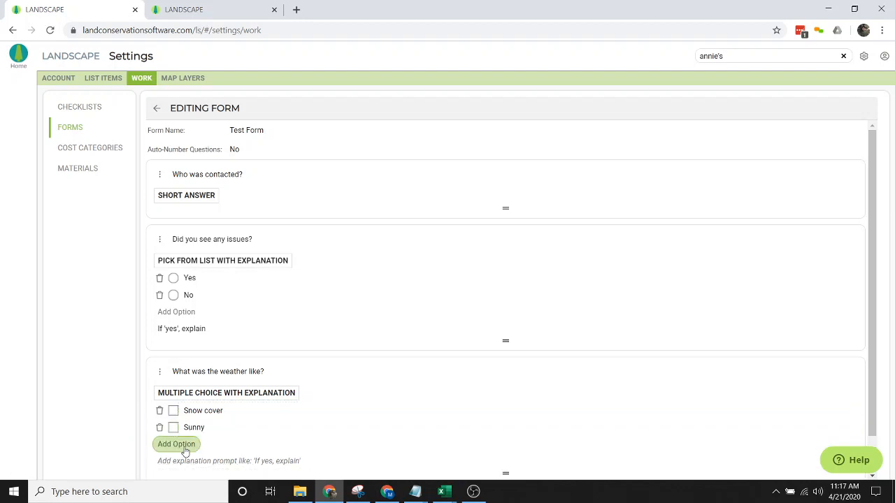
pyautogui.write('Precipitation')
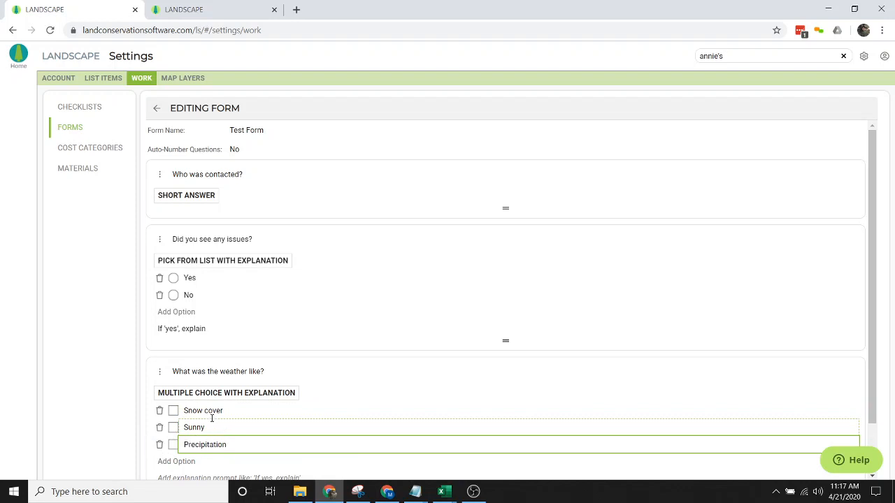
pyautogui.scroll(-1, 212, 418)
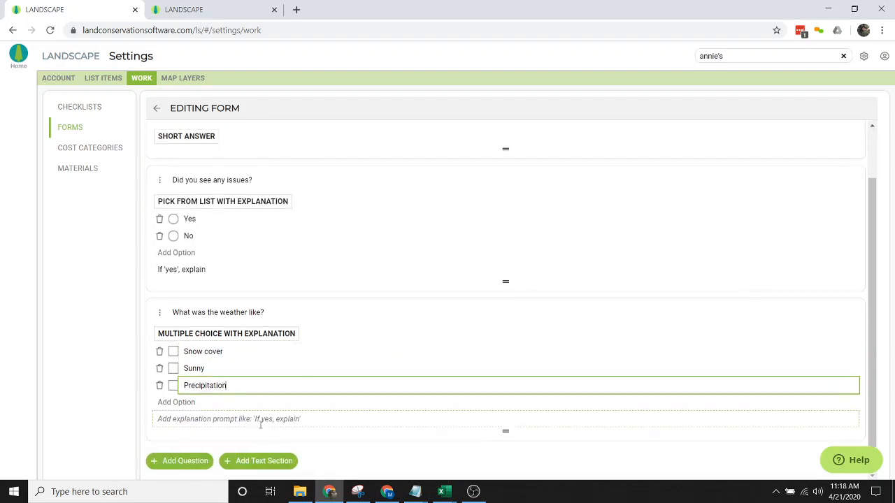
pyautogui.click(284, 418)
pyautogui.write('If ')
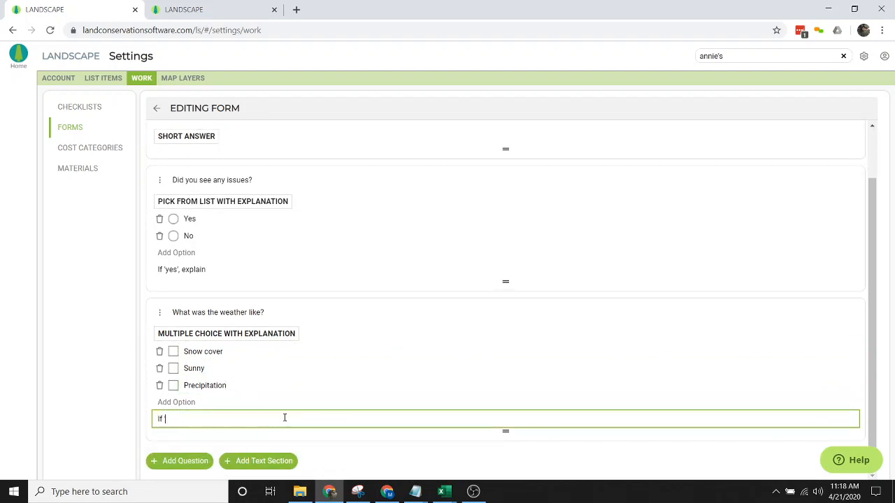
pyautogui.write("'other' enter here")
pyautogui.click(130, 342)
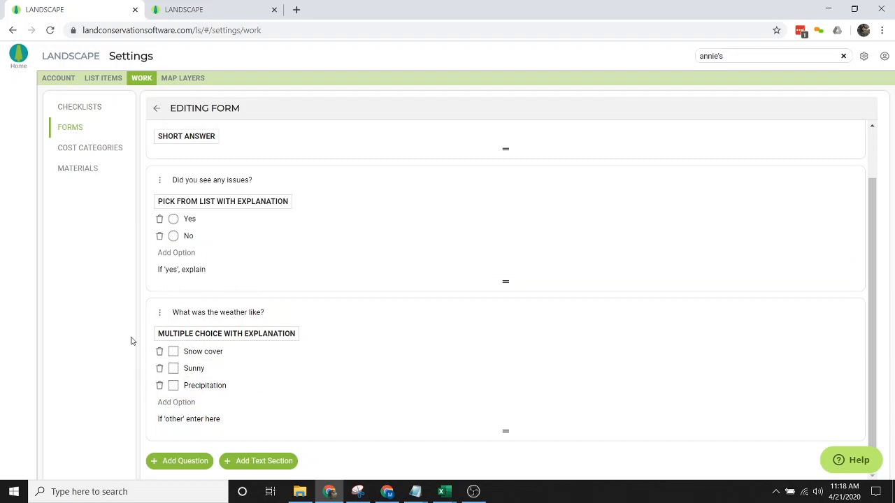
pyautogui.scroll(1, 446, 352)
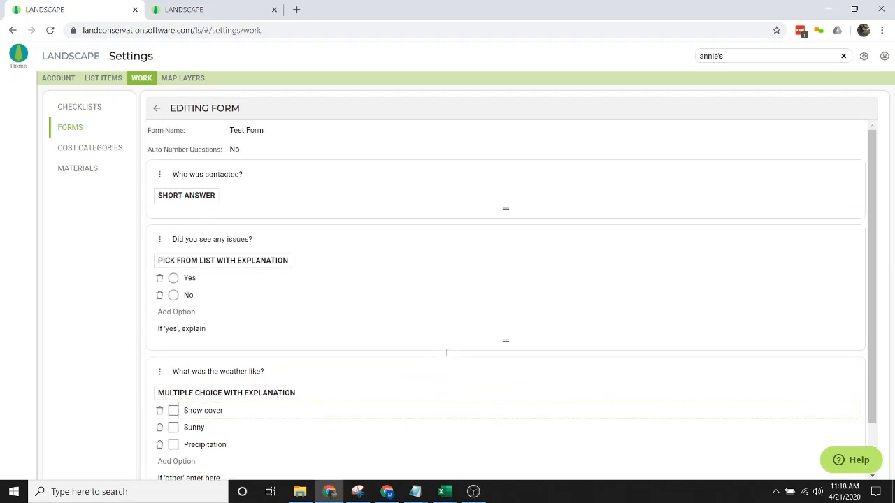
pyautogui.scroll(-1, 446, 352)
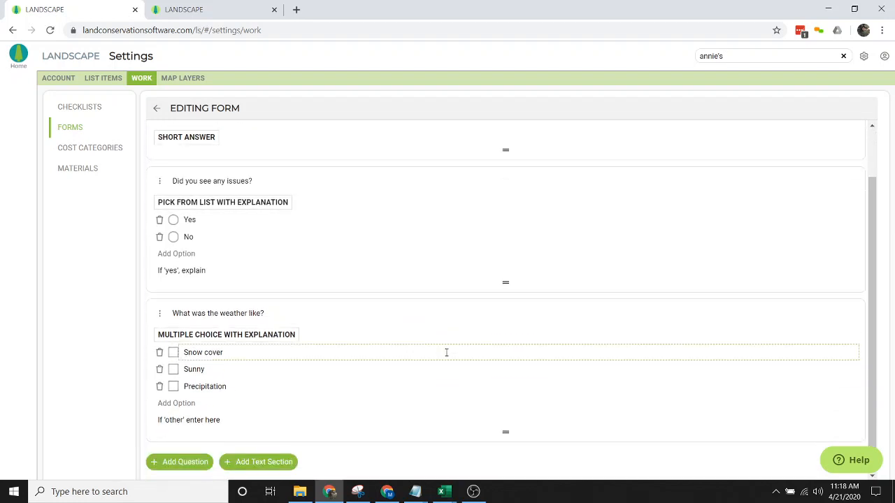
pyautogui.scroll(1, 446, 352)
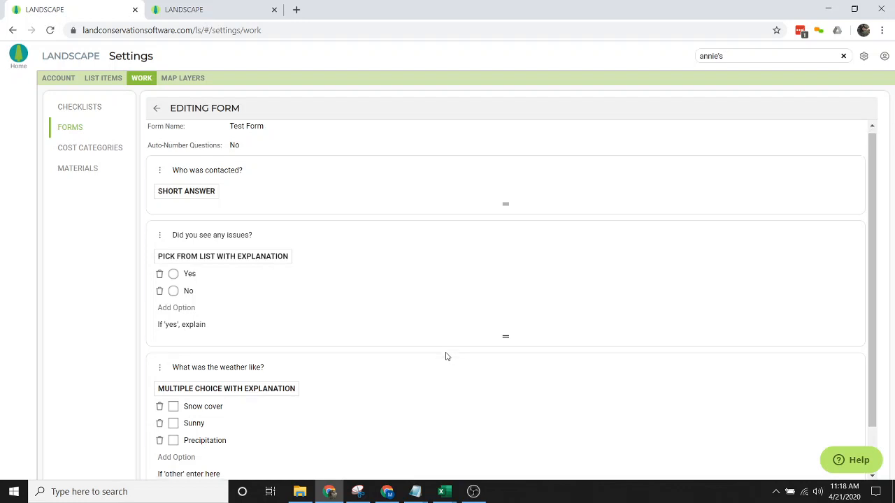
pyautogui.scroll(-1, 447, 357)
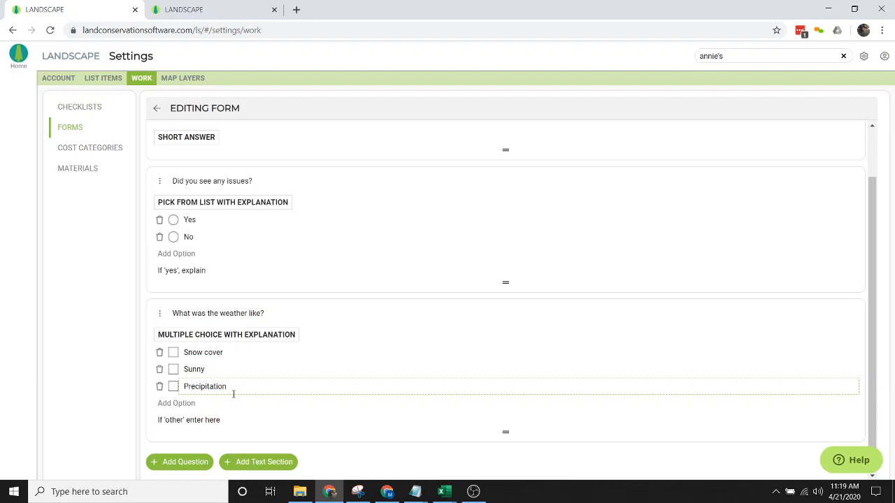
# - Open the Default Monitoring Visit Form Video and scroll through its questions
pyautogui.click(155, 110)
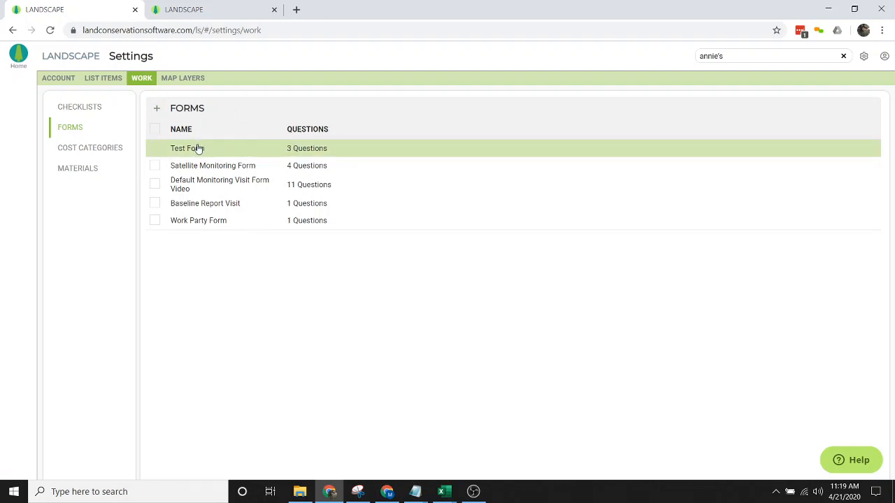
pyautogui.click(182, 189)
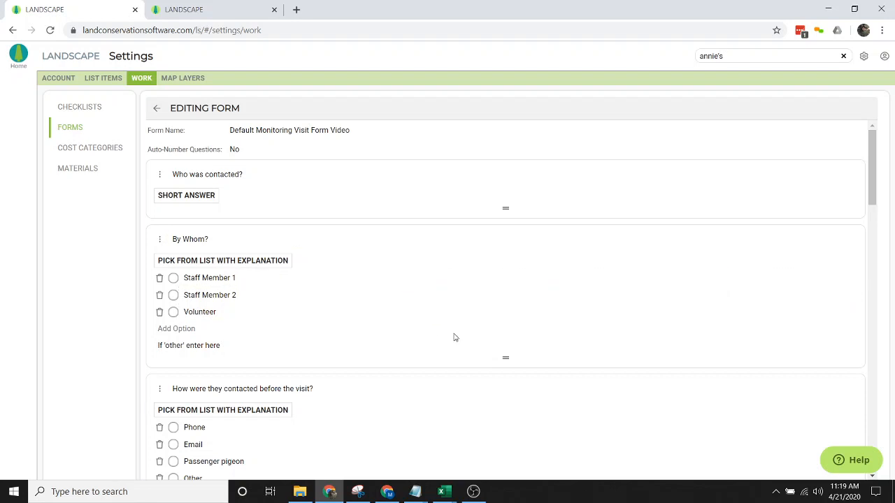
pyautogui.scroll(-2, 539, 323)
pyautogui.scroll(-3, 540, 323)
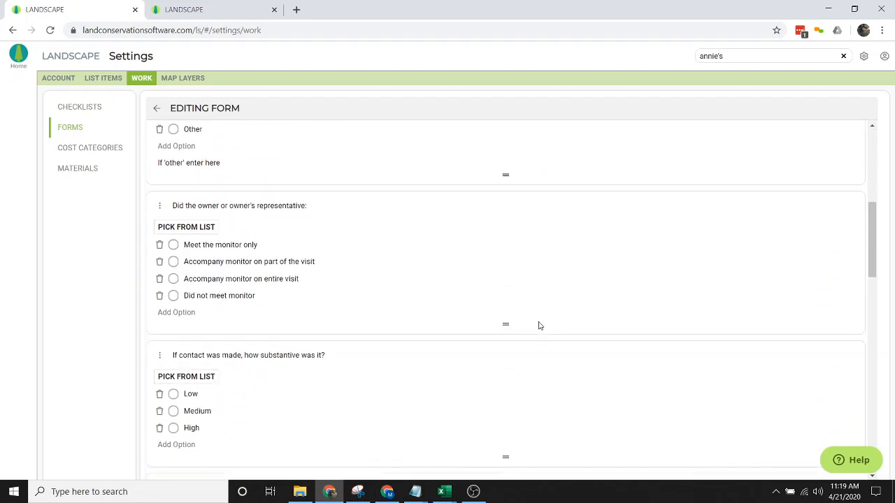
pyautogui.scroll(-3, 539, 325)
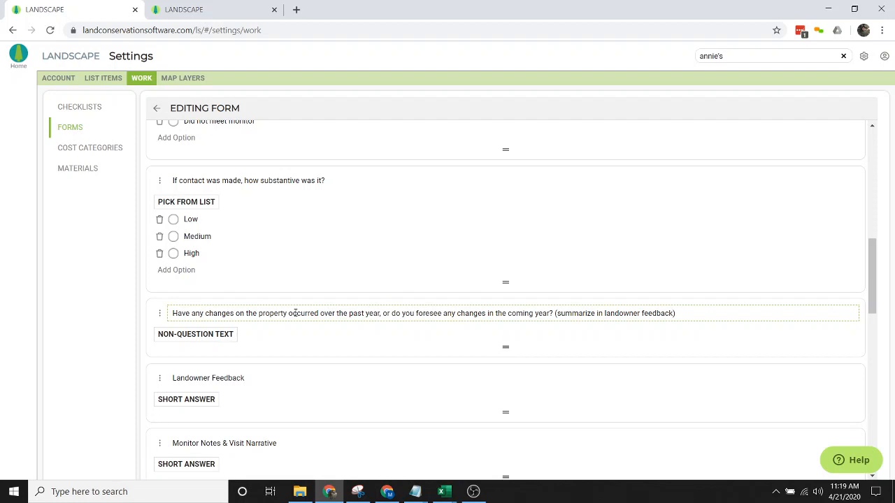
pyautogui.scroll(-3, 289, 314)
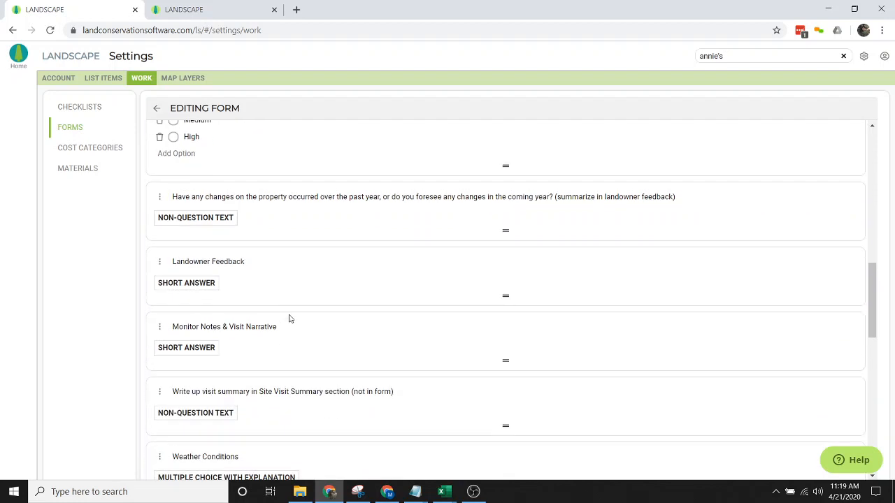
pyautogui.scroll(-2, 280, 274)
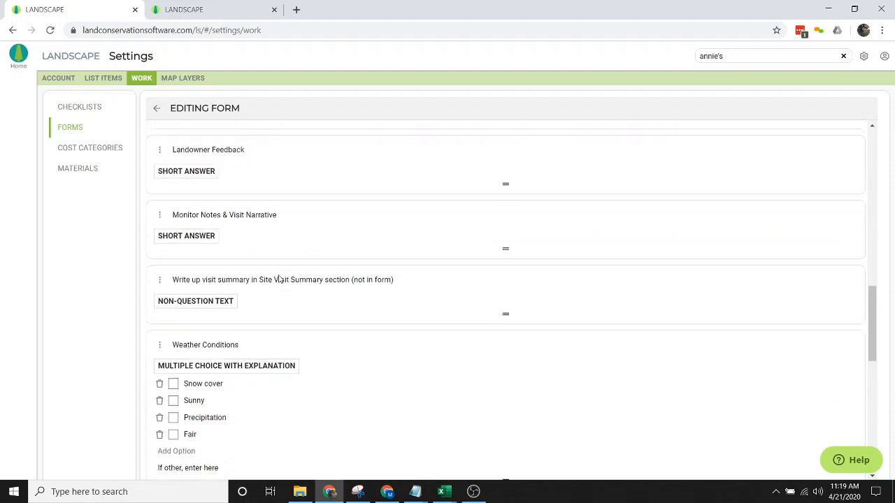
pyautogui.scroll(-2, 358, 340)
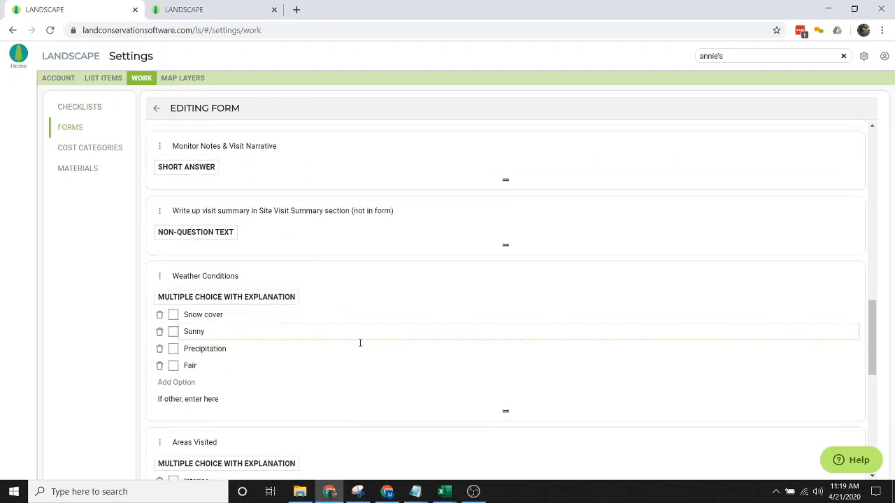
pyautogui.scroll(-1, 298, 269)
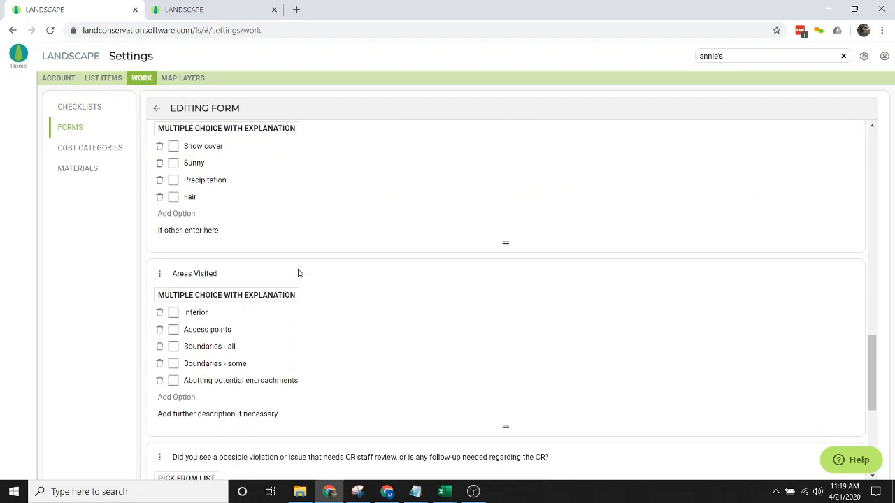
pyautogui.scroll(-3, 252, 352)
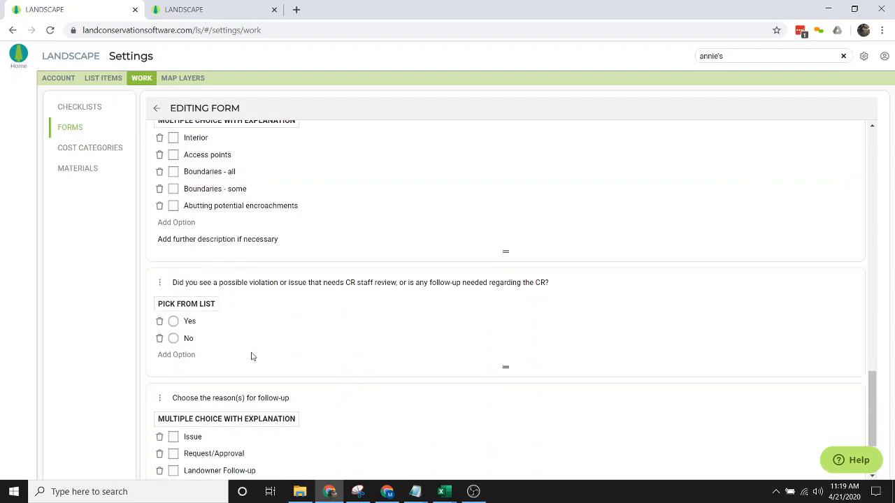
pyautogui.scroll(-1, 253, 356)
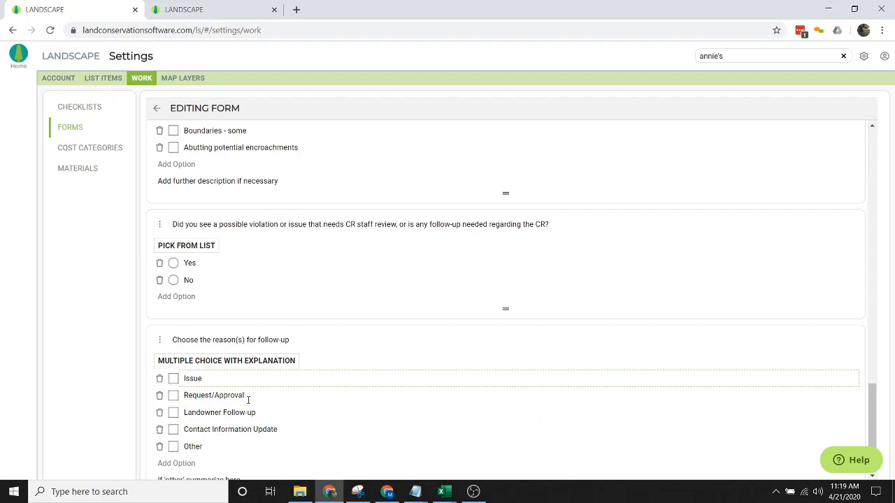
pyautogui.scroll(10, 483, 361)
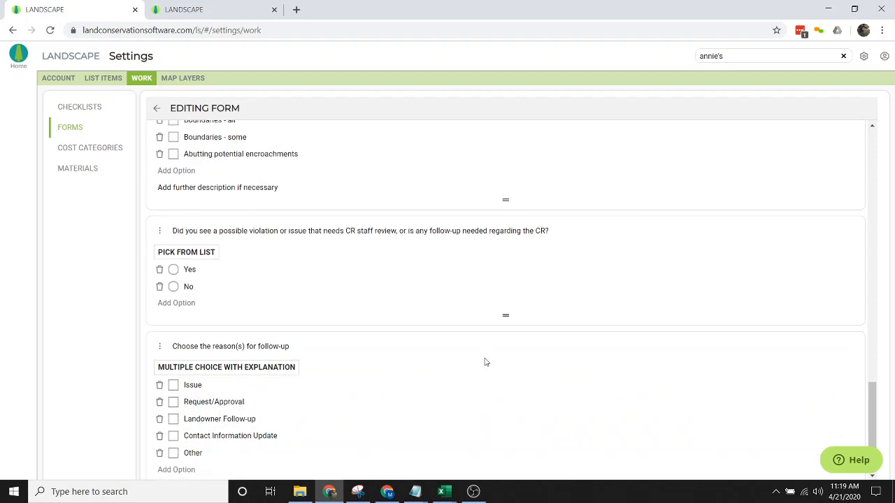
pyautogui.scroll(8, 483, 359)
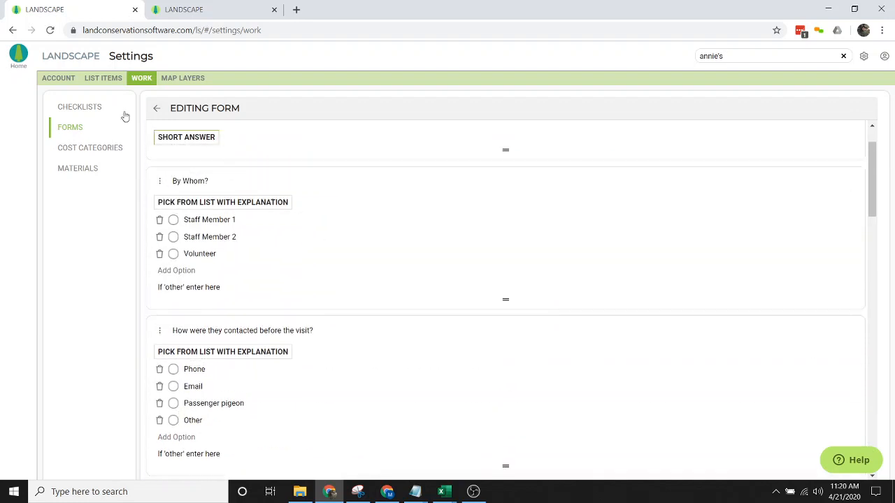
# - Return to the Forms list and bring up search results for annie's
pyautogui.click(157, 109)
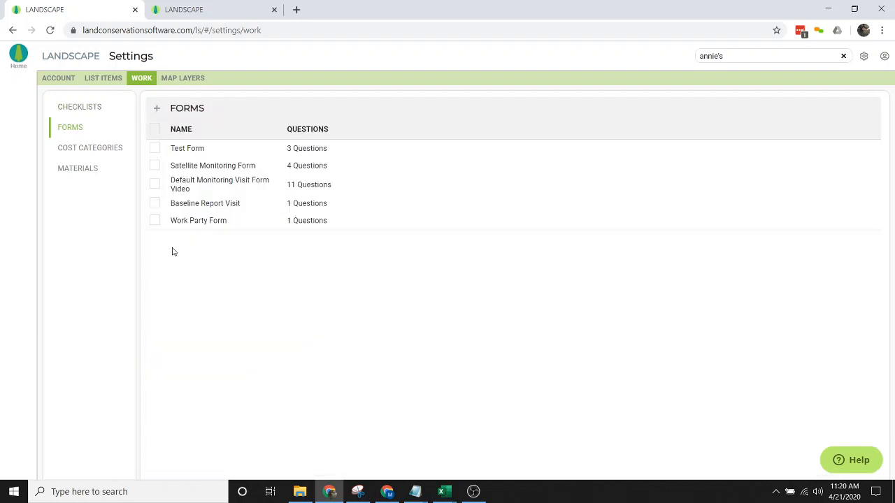
pyautogui.click(205, 184)
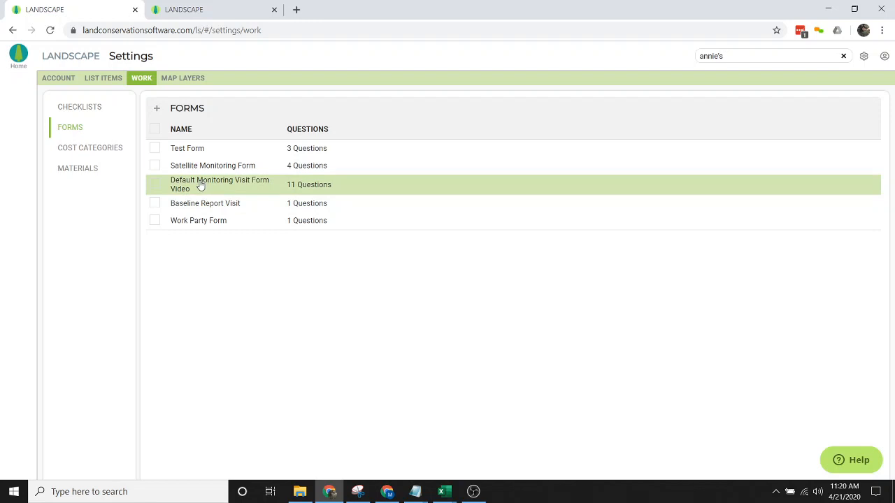
pyautogui.click(794, 55)
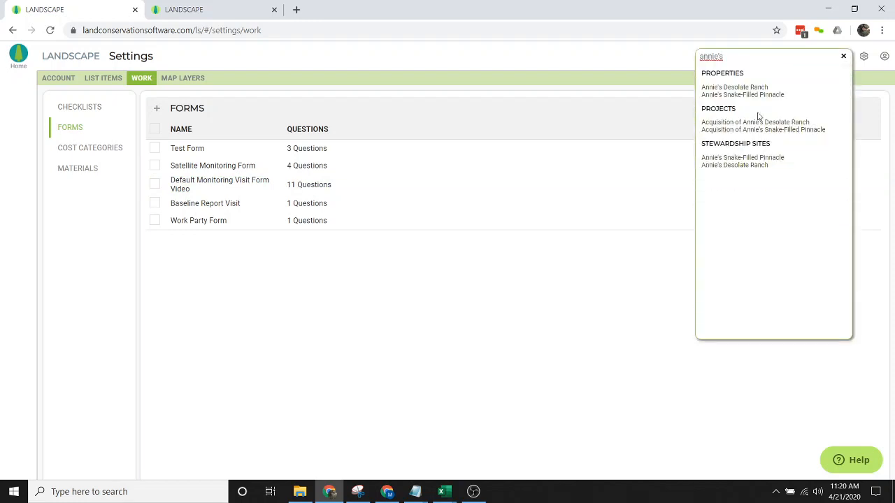
# - Open Annie's Snake-Filled Pinnacle's work page and delete the Annual Monitoring 2020 library form
pyautogui.click(760, 160)
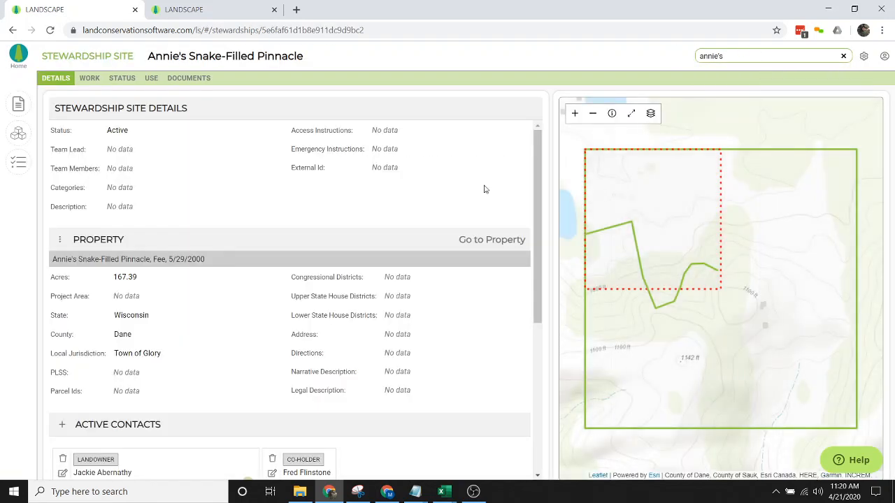
pyautogui.click(89, 78)
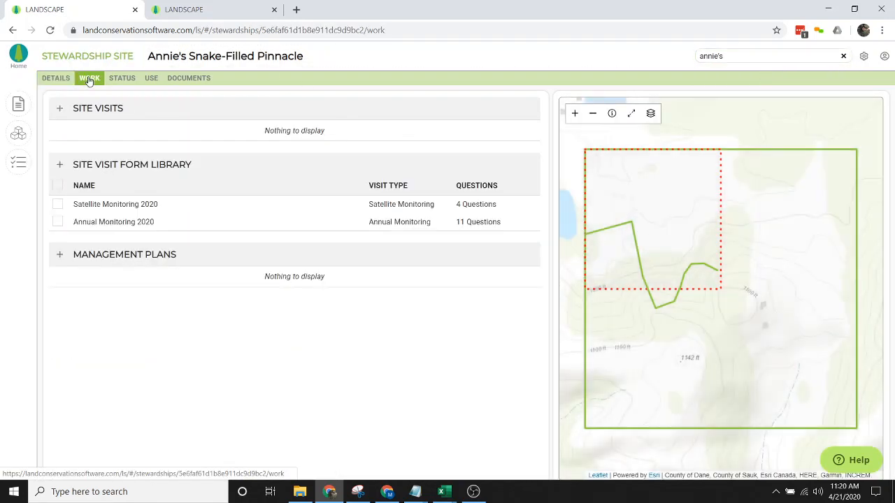
pyautogui.click(58, 412)
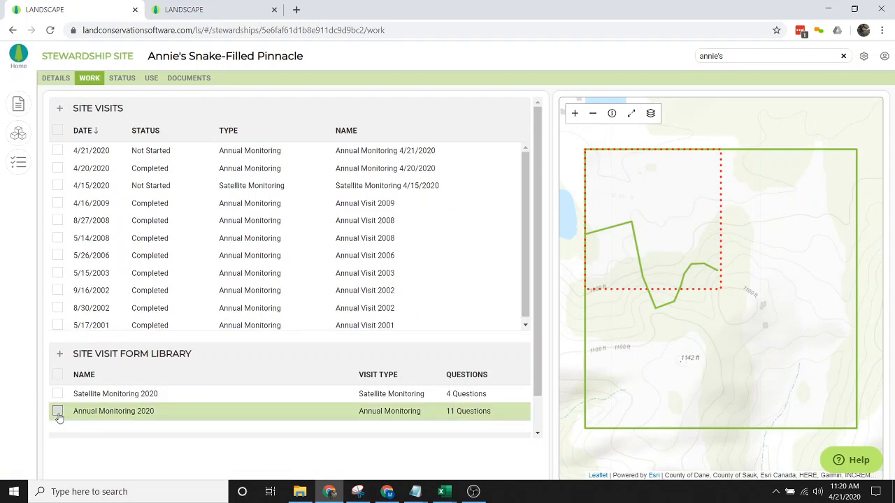
pyautogui.click(75, 354)
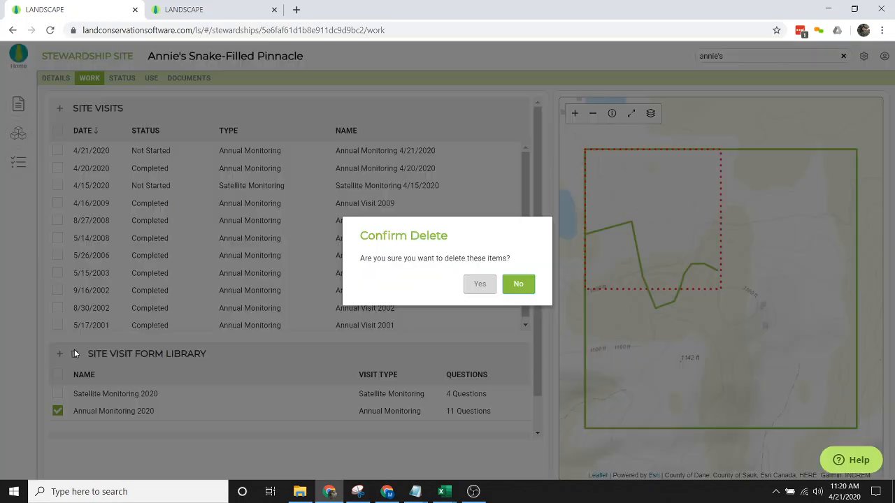
pyautogui.click(480, 285)
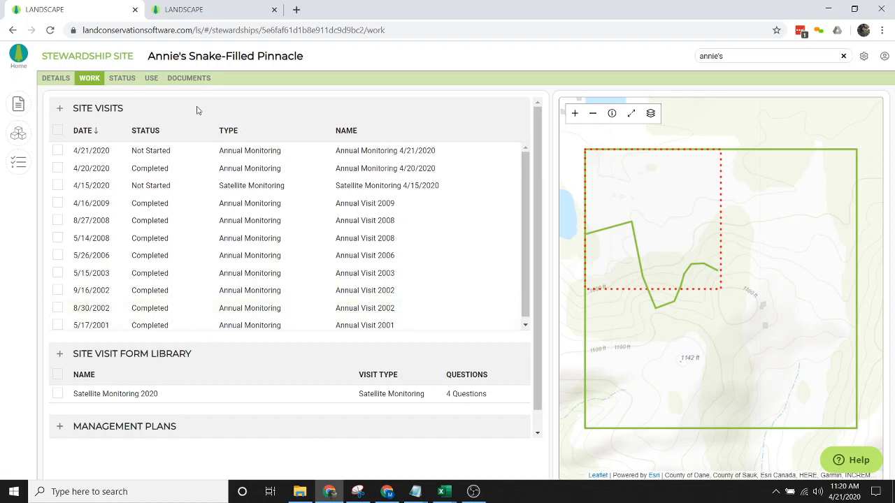
pyautogui.click(322, 223)
pyautogui.click(306, 395)
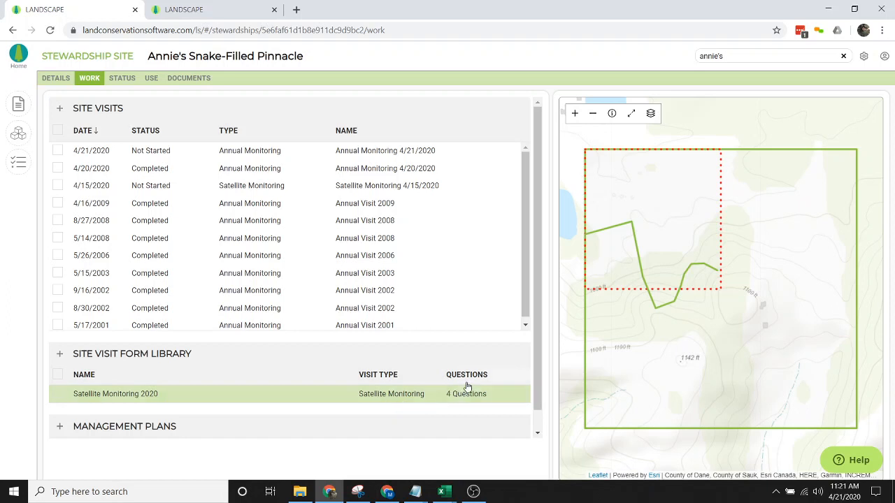
# - Create a new site visit form for the site with Annual Monitoring as its visit type
pyautogui.click(60, 355)
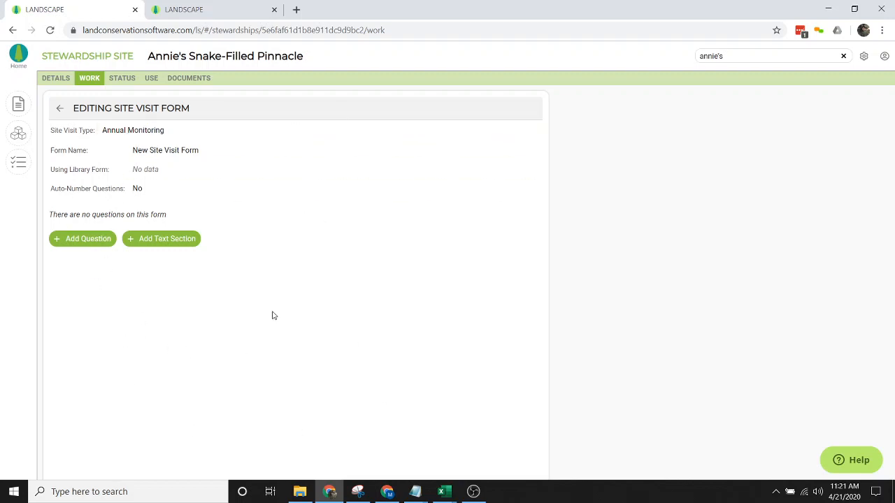
pyautogui.click(221, 137)
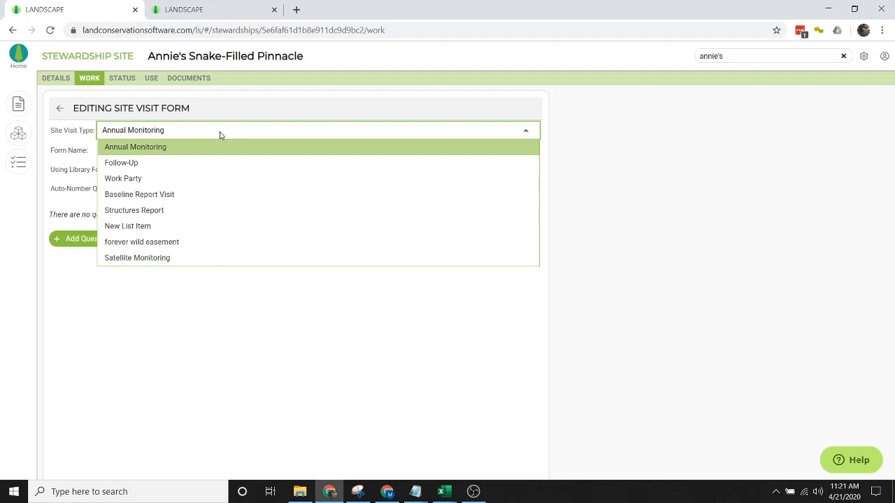
pyautogui.click(84, 133)
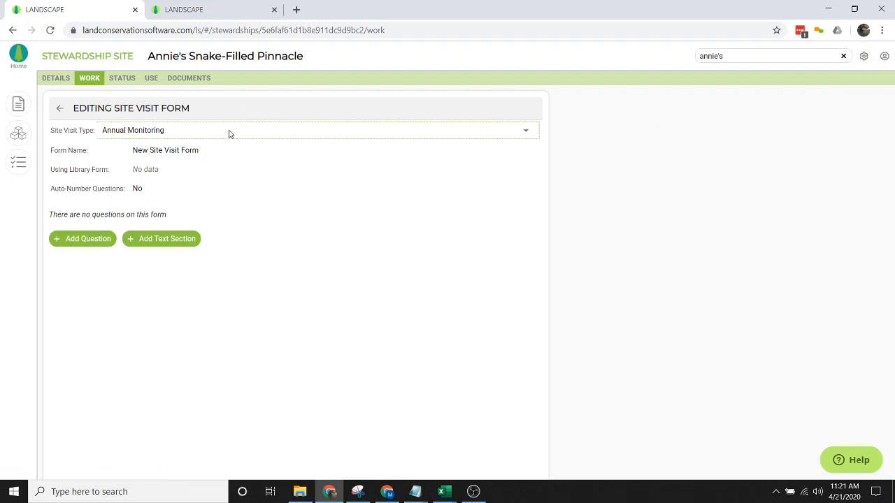
pyautogui.click(203, 149)
pyautogui.click(195, 138)
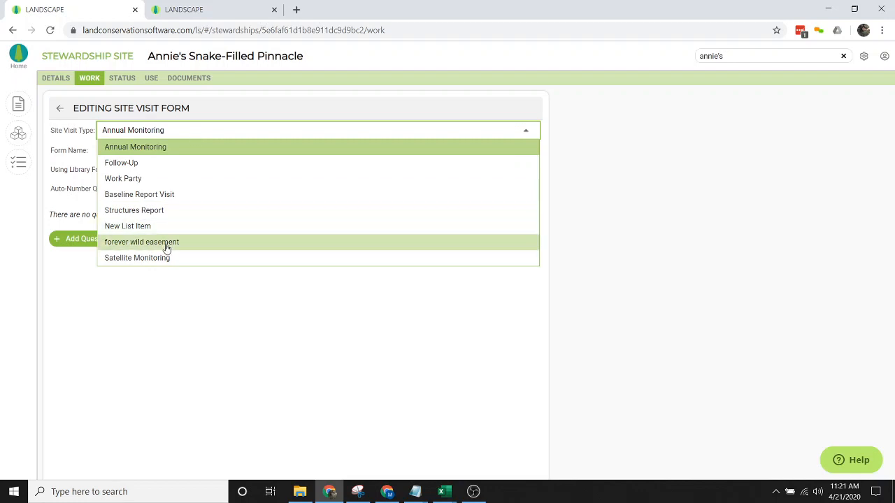
pyautogui.click(85, 138)
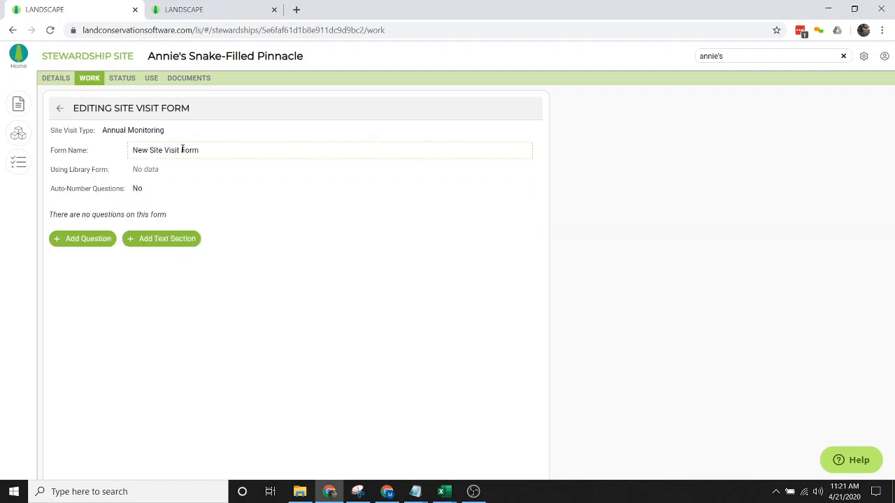
# - Rename New Site Visit Form to 'Annual Easement Monitoring 2020'
pyautogui.click(264, 152)
pyautogui.write('An')
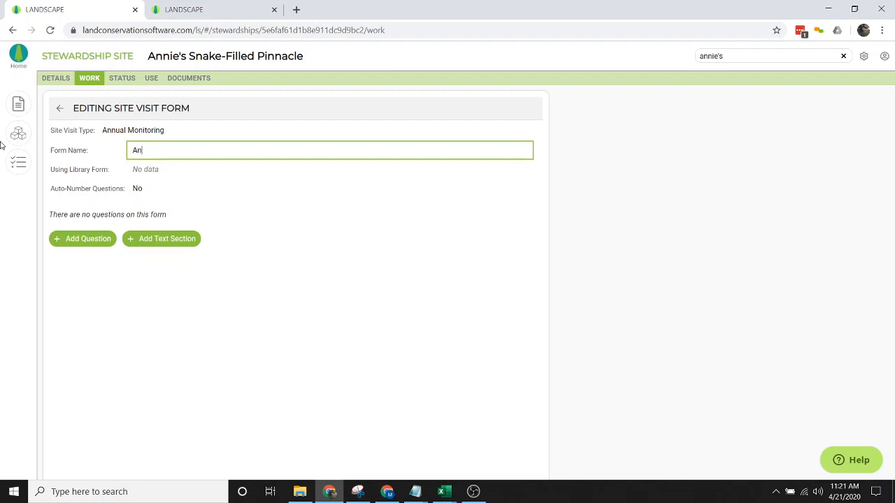
pyautogui.write('nual Form')
pyautogui.press('BackSpace')
pyautogui.press('BackSpace')
pyautogui.write('Easement mon')
pyautogui.press('BackSpace')
pyautogui.write('Monitoring 2020')
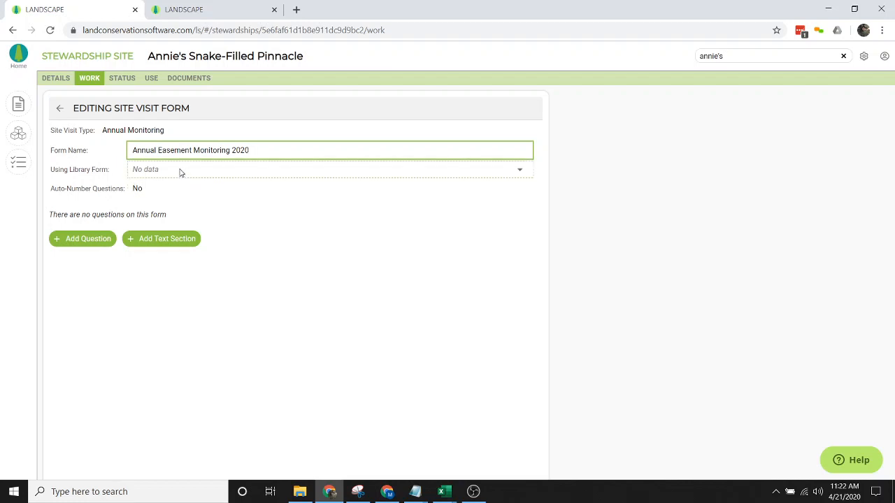
pyautogui.click(91, 172)
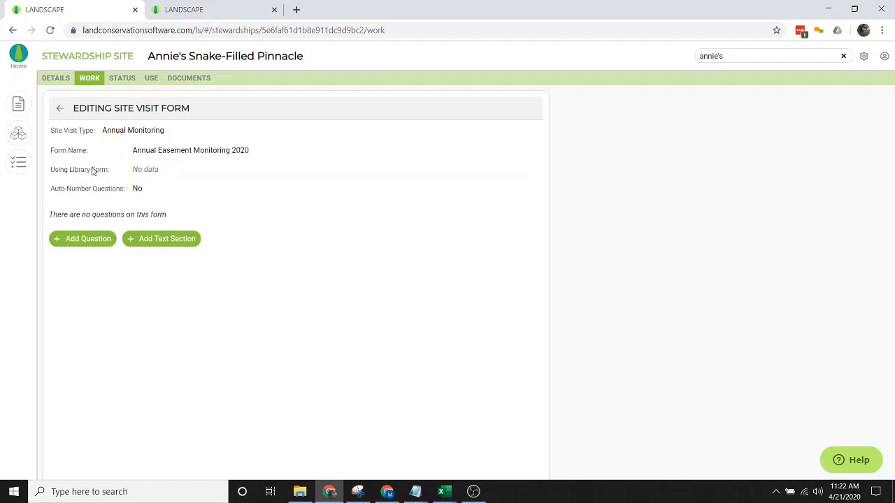
pyautogui.click(217, 170)
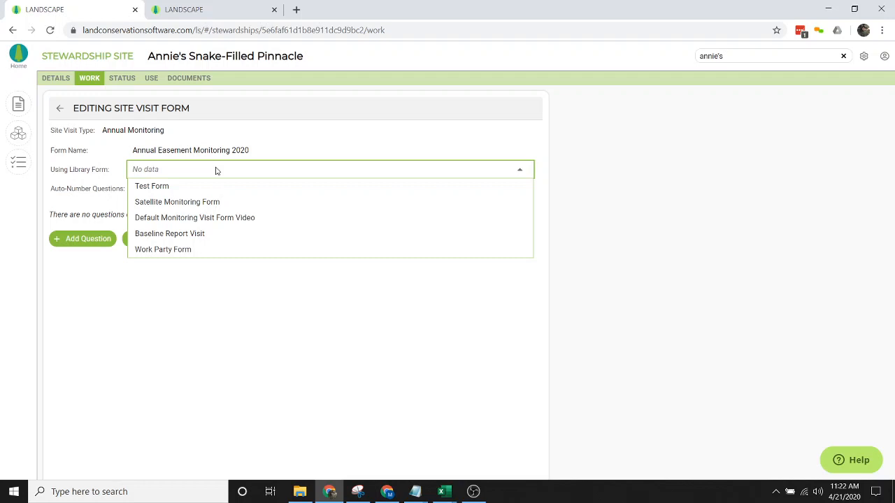
# - Link the form to Default Monitoring Visit Form Video and review its 11 imported questions
pyautogui.click(199, 221)
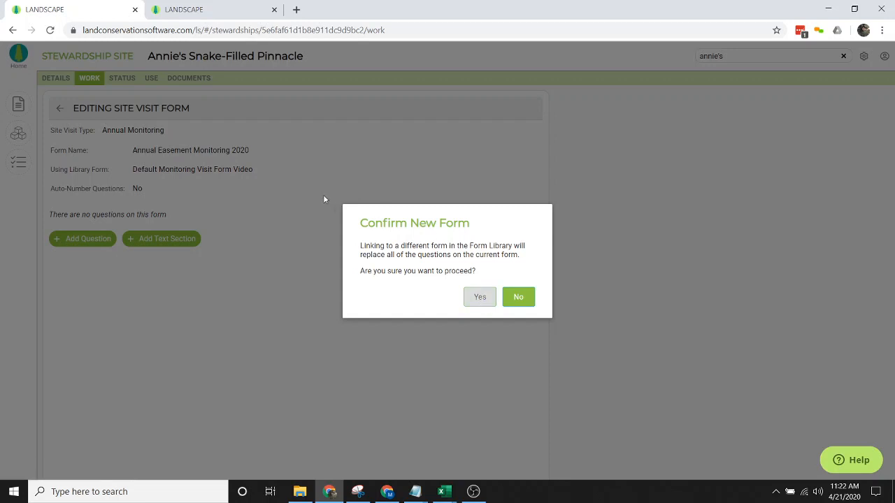
pyautogui.click(479, 298)
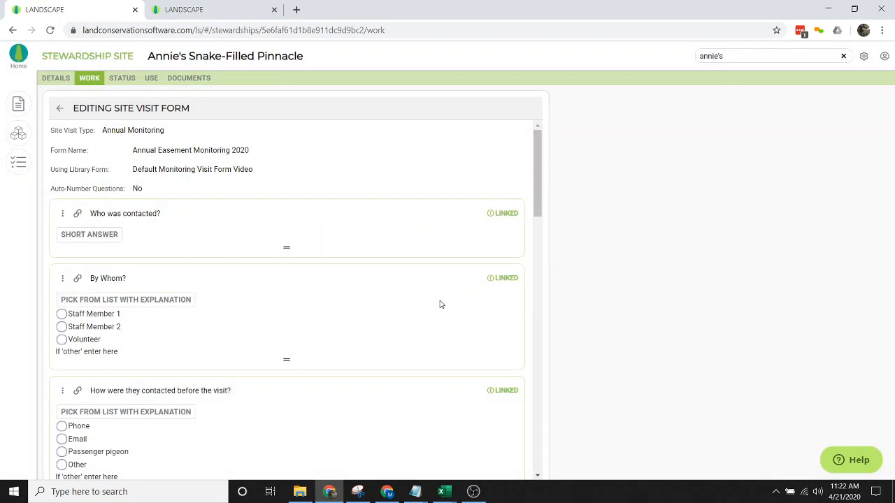
pyautogui.scroll(-3, 441, 304)
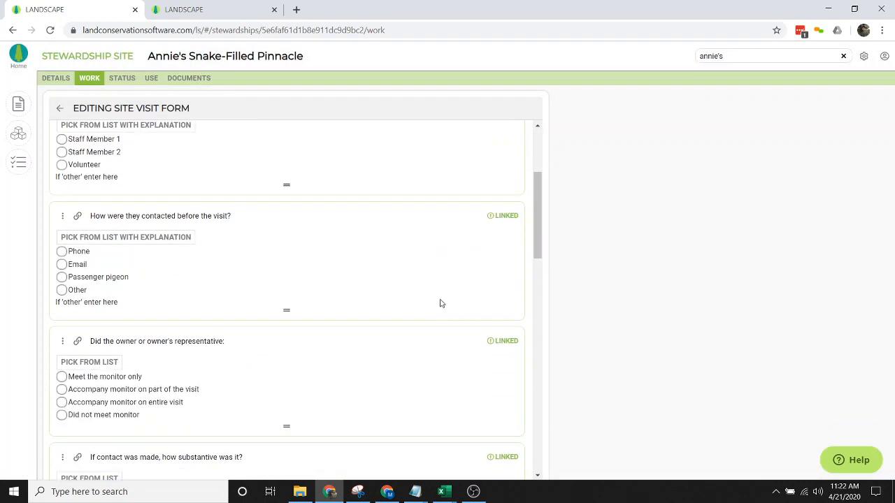
pyautogui.scroll(-6, 441, 303)
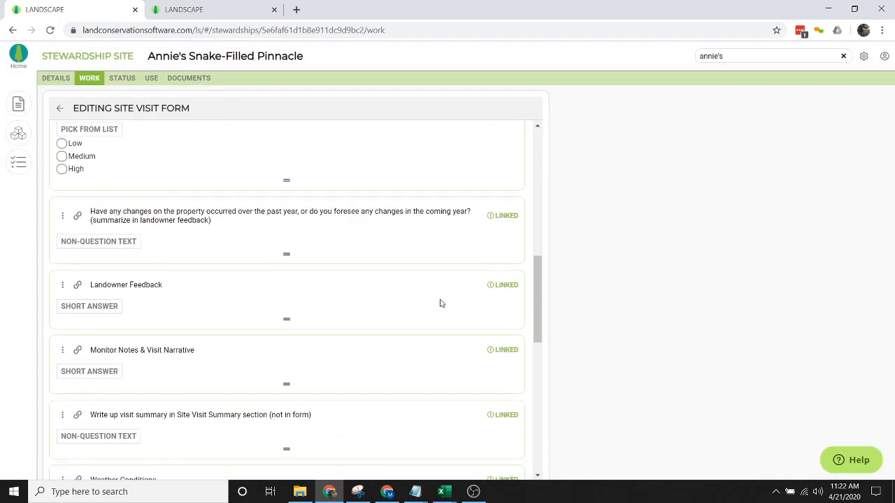
pyautogui.scroll(-7, 441, 303)
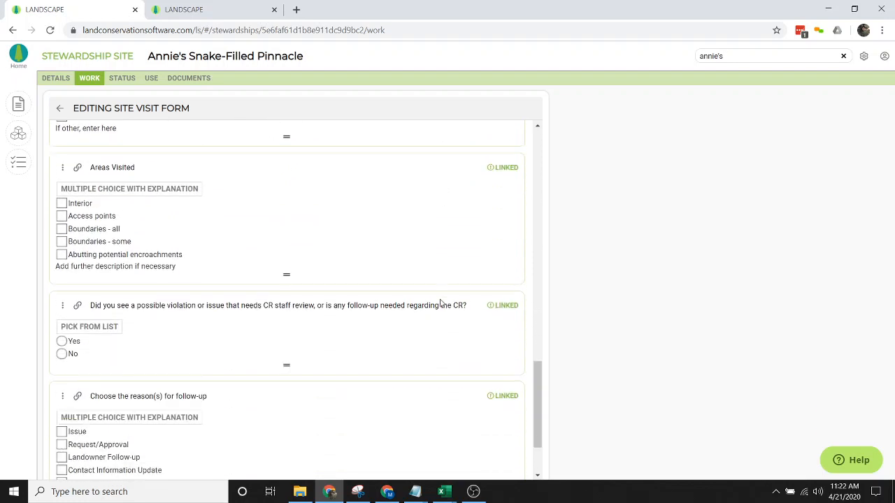
pyautogui.scroll(-2, 441, 303)
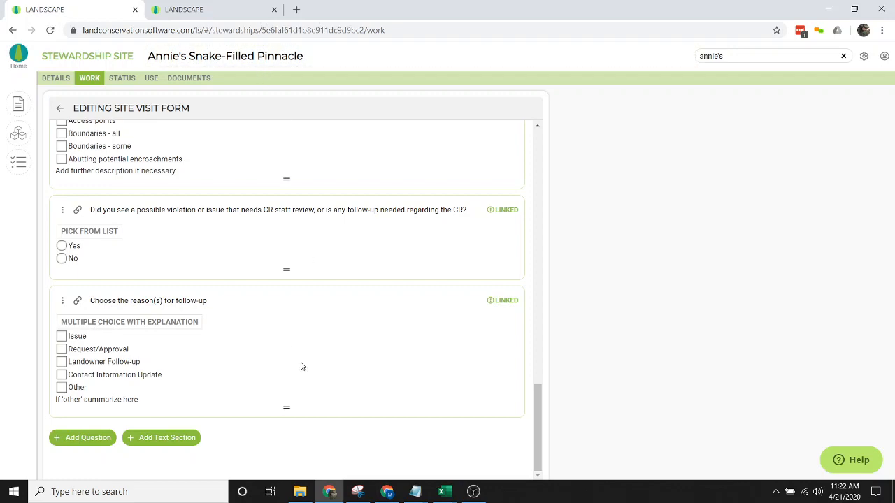
pyautogui.scroll(3, 302, 367)
pyautogui.scroll(4, 301, 367)
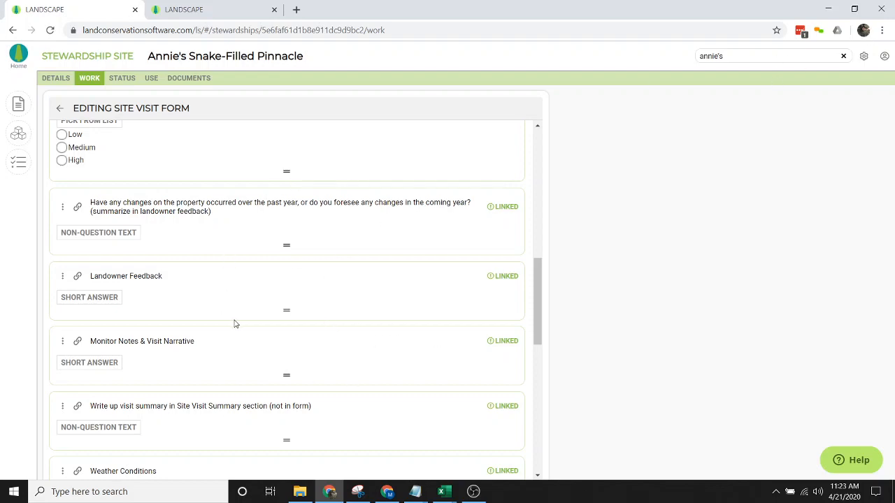
pyautogui.scroll(-7, 235, 323)
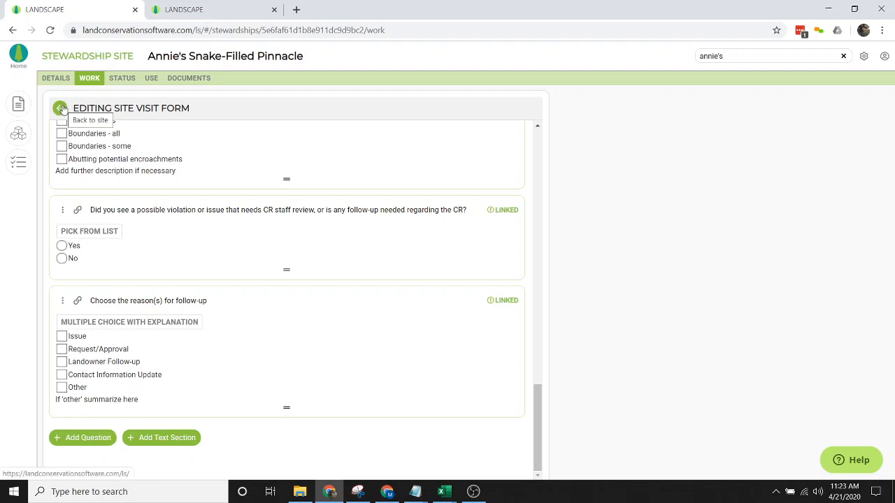
pyautogui.click(60, 109)
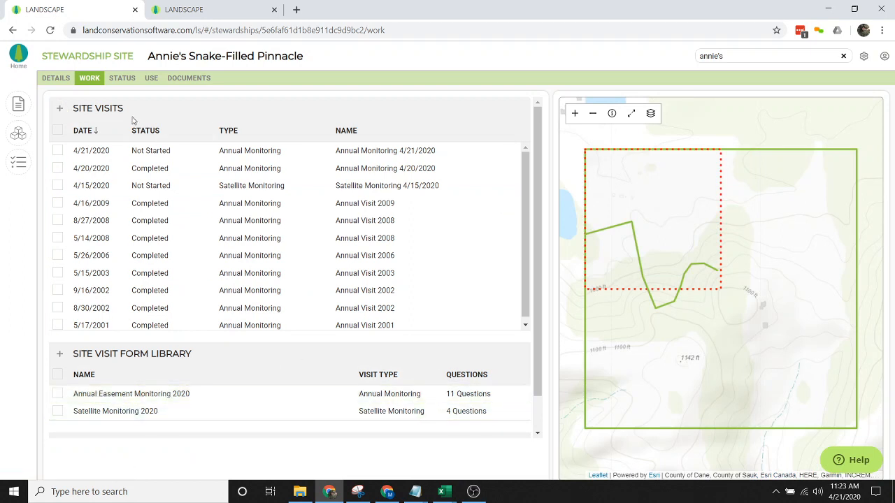
# - Add a new Annual Monitoring site visit and look over its 11 unanswered questions
pyautogui.click(66, 112)
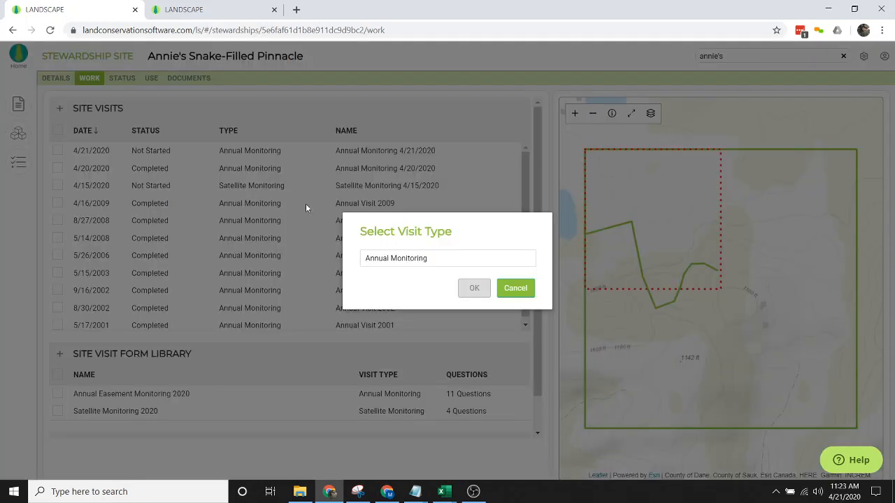
pyautogui.click(473, 262)
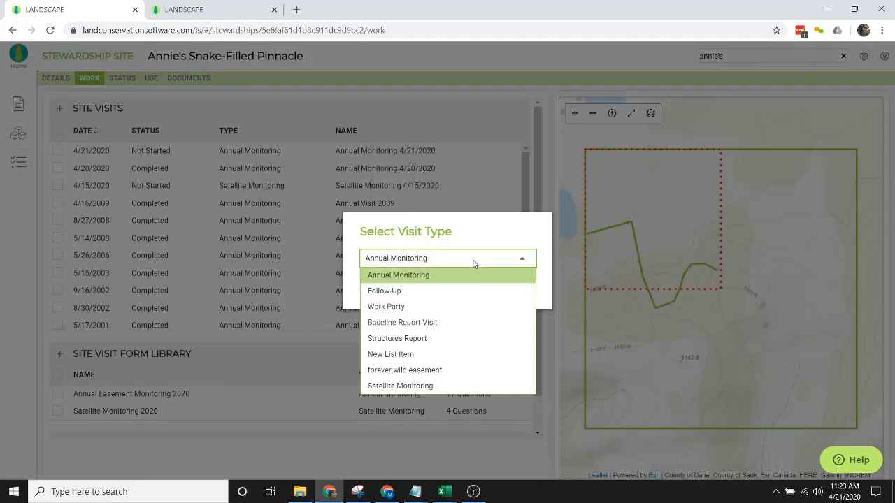
pyautogui.click(482, 243)
pyautogui.click(480, 295)
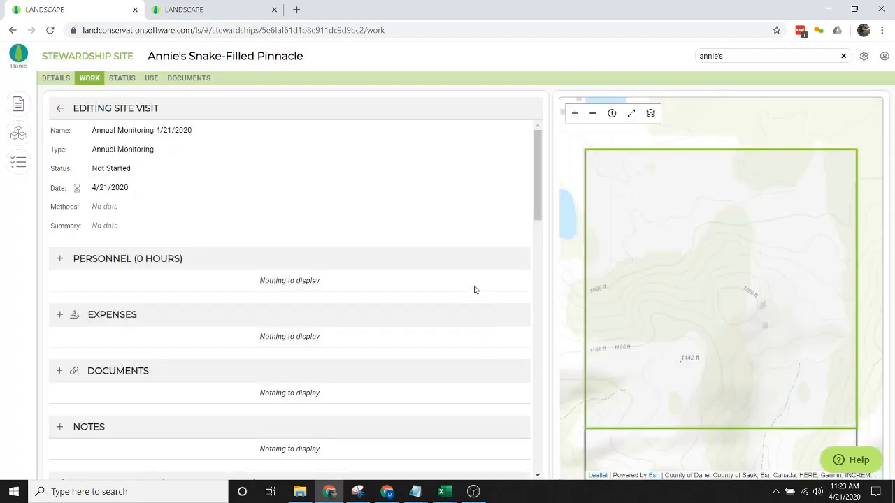
pyautogui.scroll(-6, 294, 280)
pyautogui.scroll(-5, 294, 280)
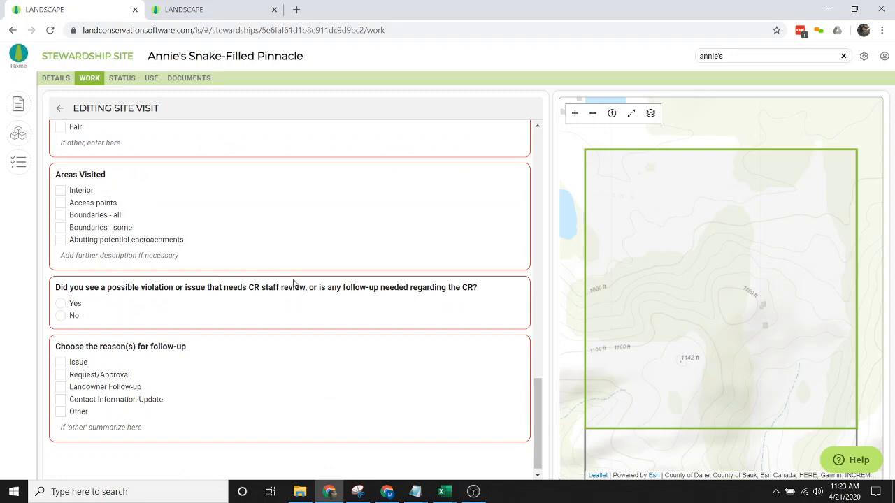
pyautogui.scroll(10, 293, 283)
pyautogui.scroll(5, 294, 284)
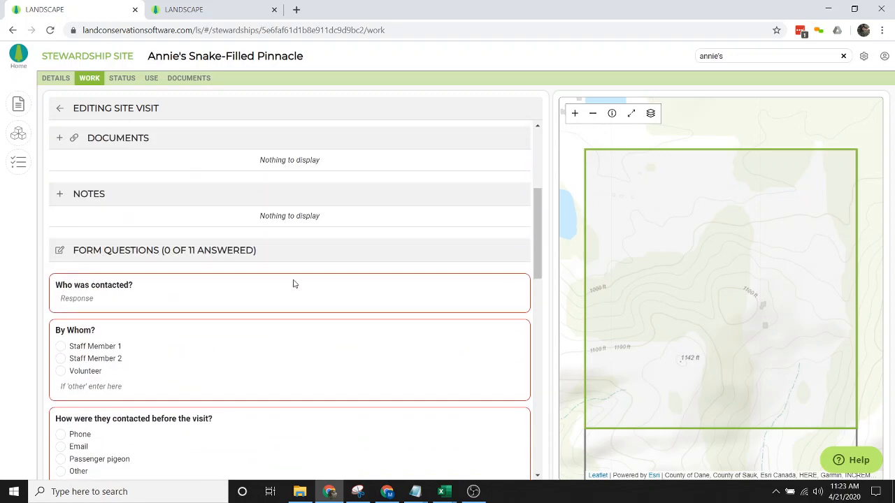
pyautogui.scroll(-3, 294, 284)
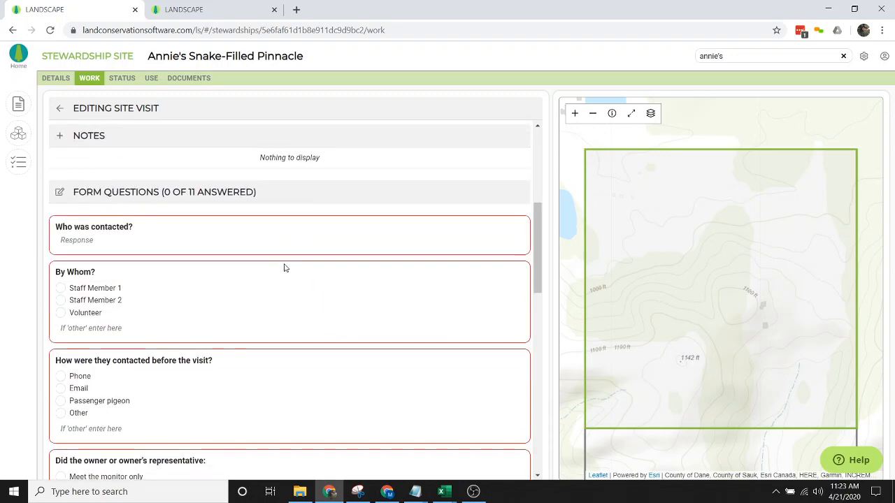
# - Answer the contact questions: 'Landonwer' contacted, Staff Member 1, by Passenger pigeon, Medium
pyautogui.click(187, 239)
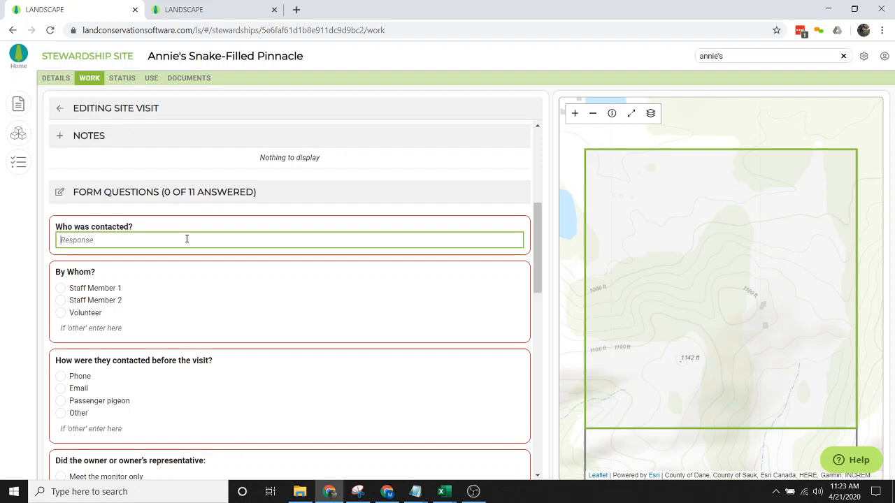
pyautogui.write('Landonwer')
pyautogui.click(61, 288)
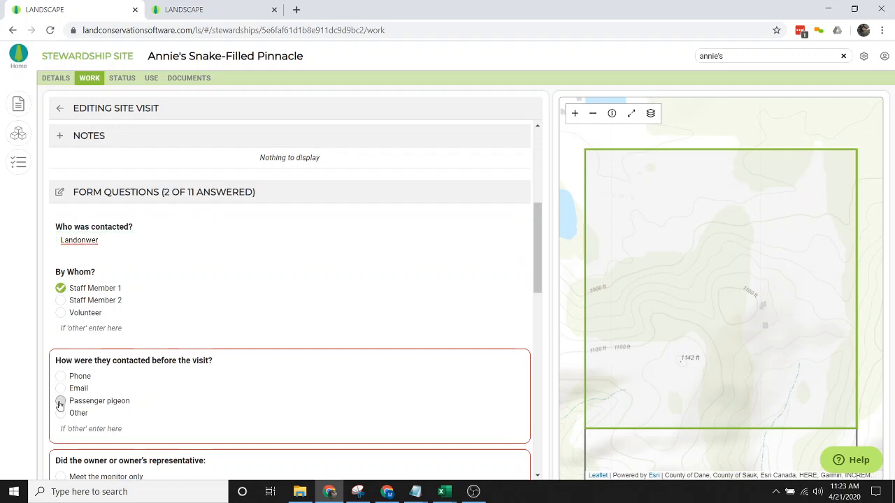
pyautogui.click(61, 401)
pyautogui.scroll(-4, 143, 301)
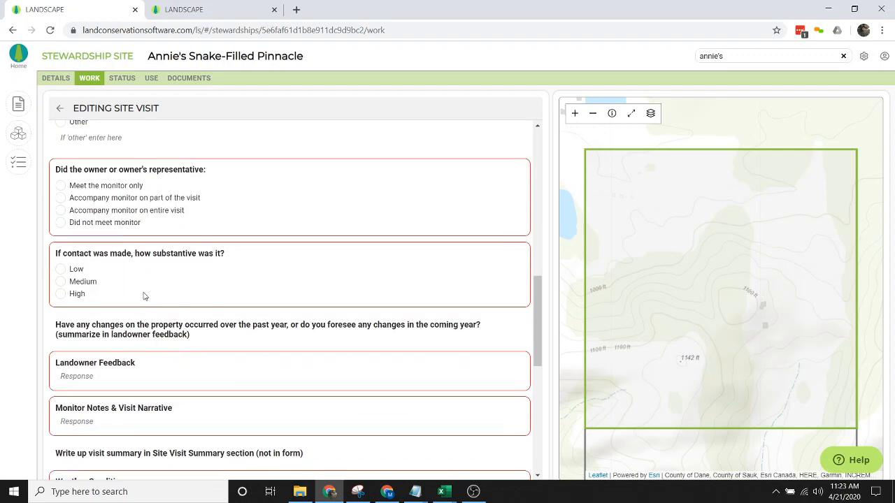
pyautogui.click(73, 284)
# - Enter 'No response' as the landowner feedback and return to the top of the form
pyautogui.click(115, 376)
pyautogui.write('No Re')
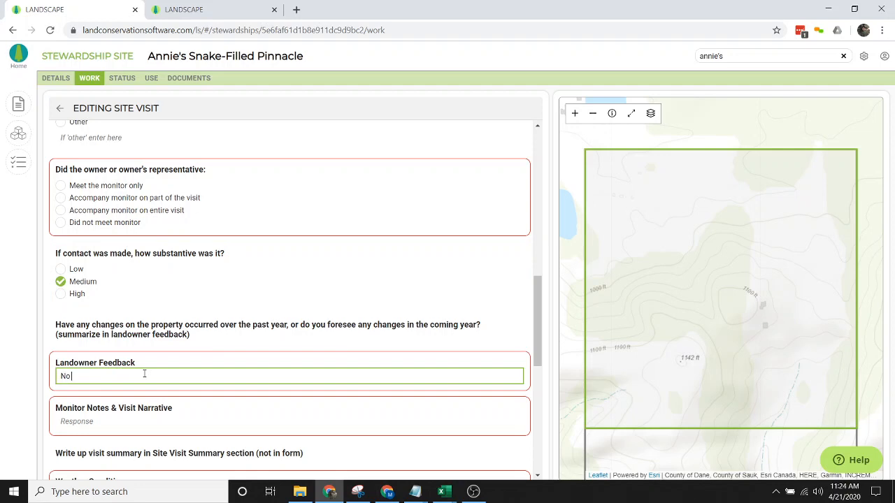
pyautogui.press('BackSpace')
pyautogui.press('BackSpace')
pyautogui.write('reps')
pyautogui.press('BackSpace')
pyautogui.press('BackSpace')
pyautogui.write('sponse')
pyautogui.scroll(10, 195, 327)
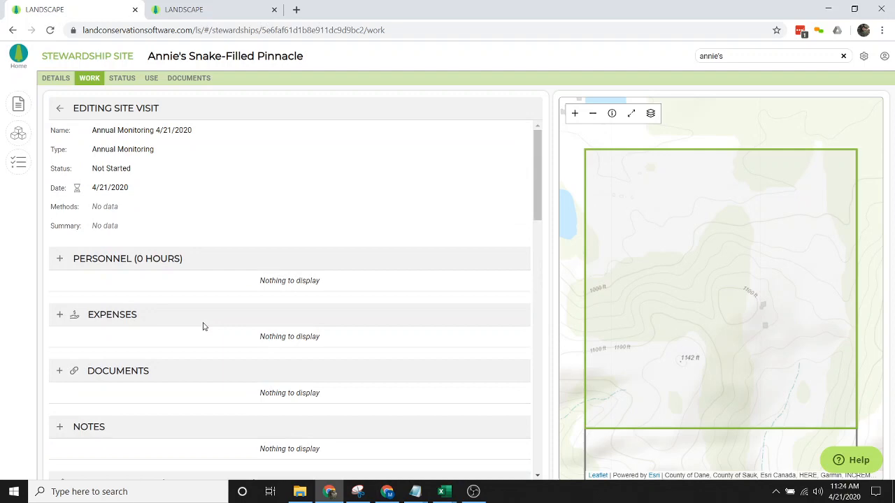
pyautogui.scroll(-7, 240, 330)
pyautogui.scroll(4, 239, 333)
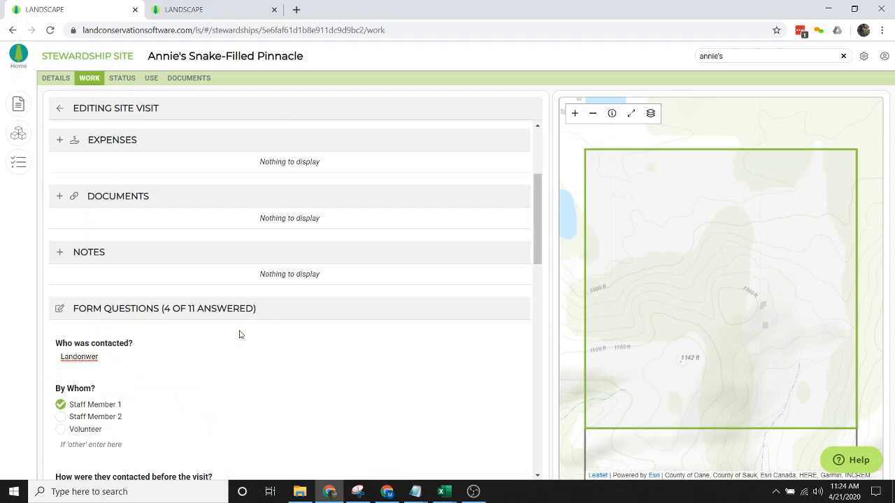
pyautogui.scroll(3, 239, 334)
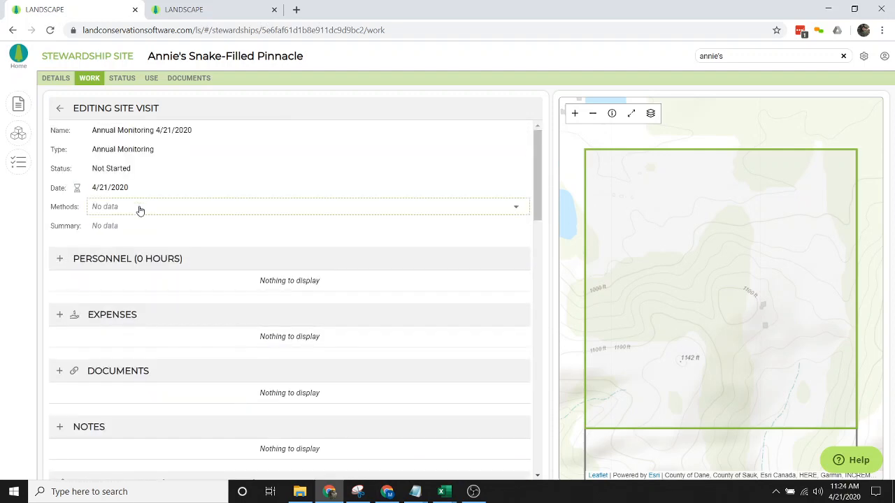
# - Set the visit method to Foot and the summary to 'No changes to report'
pyautogui.click(139, 209)
pyautogui.click(126, 226)
pyautogui.click(161, 226)
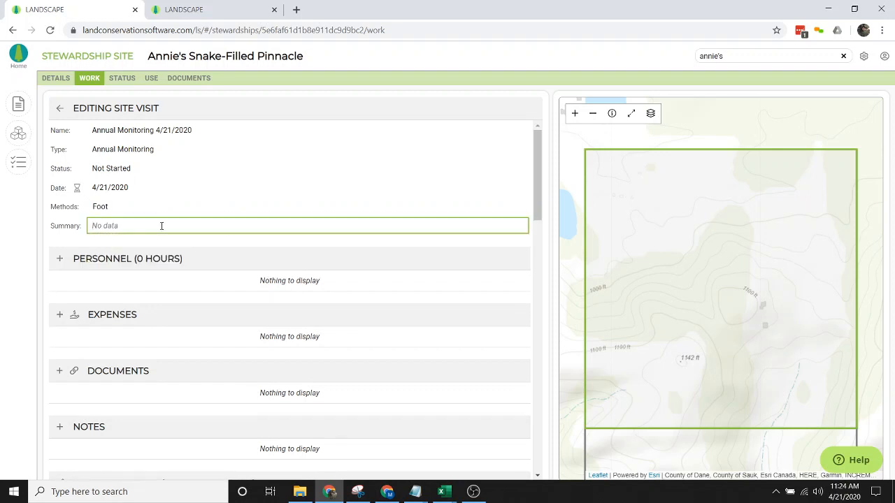
pyautogui.write('No changes to report')
# - Add a staff member to the visit's Personnel with 4 hours
pyautogui.click(60, 258)
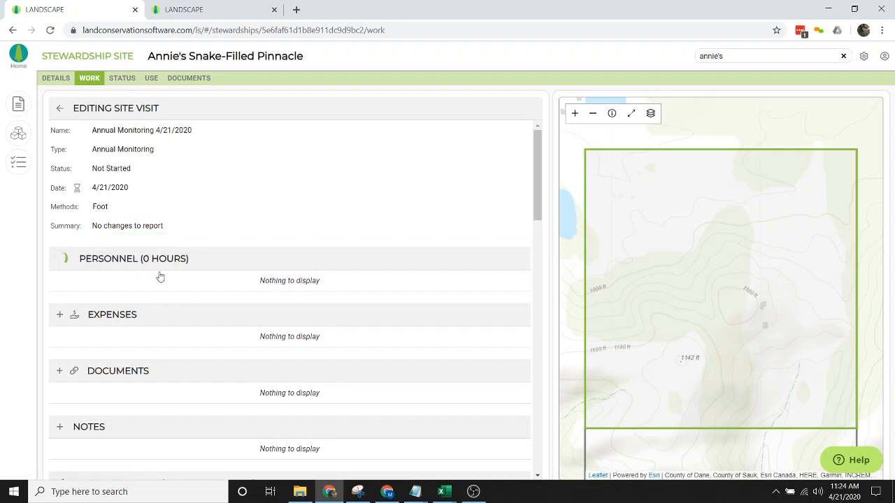
pyautogui.click(163, 298)
pyautogui.write('Michael')
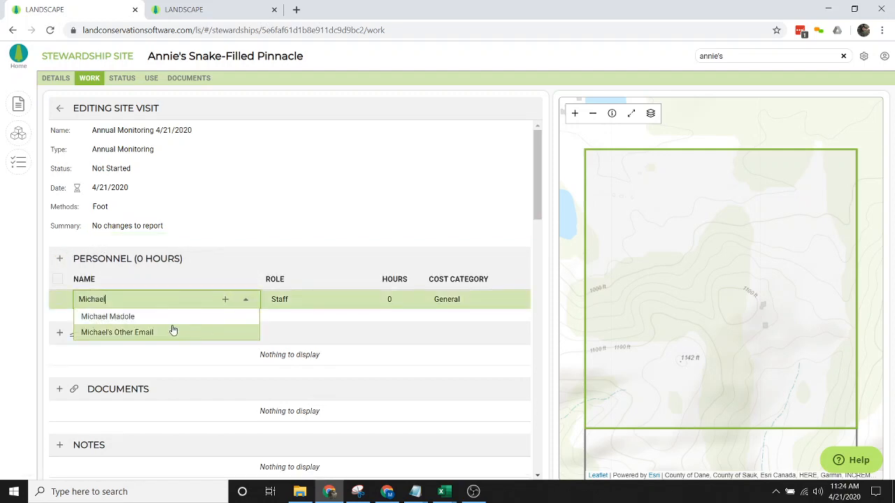
pyautogui.click(155, 316)
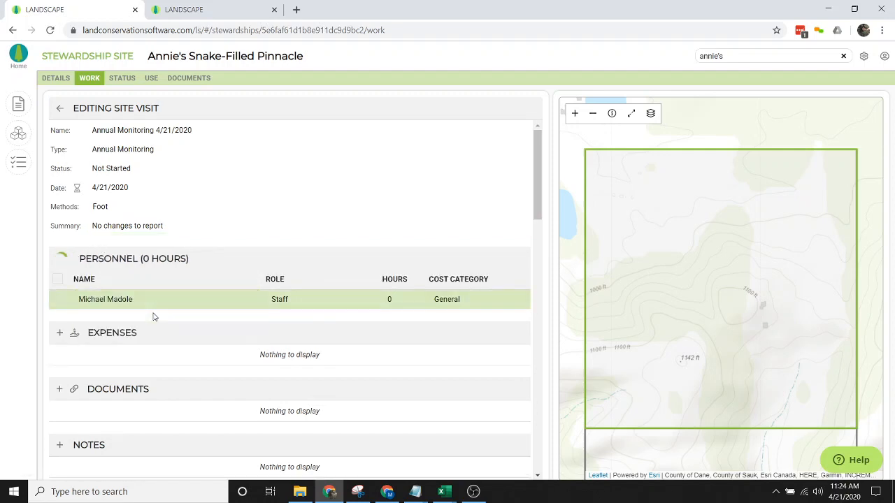
pyautogui.click(394, 299)
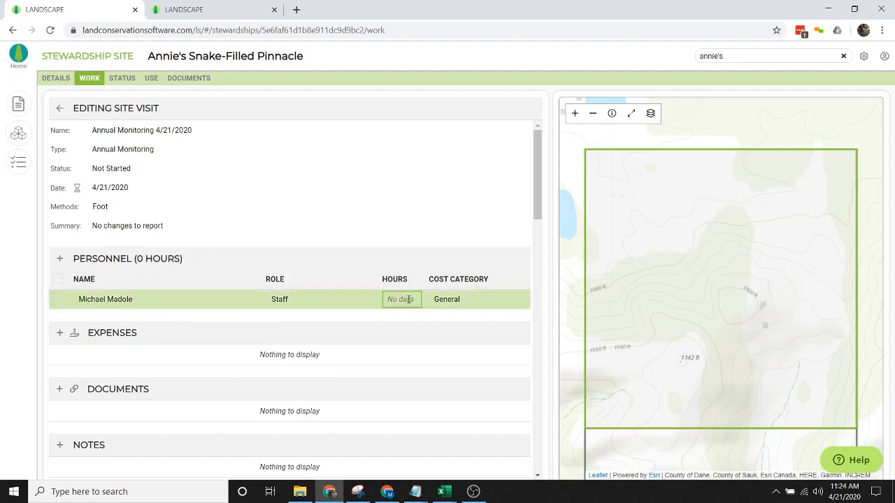
pyautogui.write('4')
pyautogui.click(342, 242)
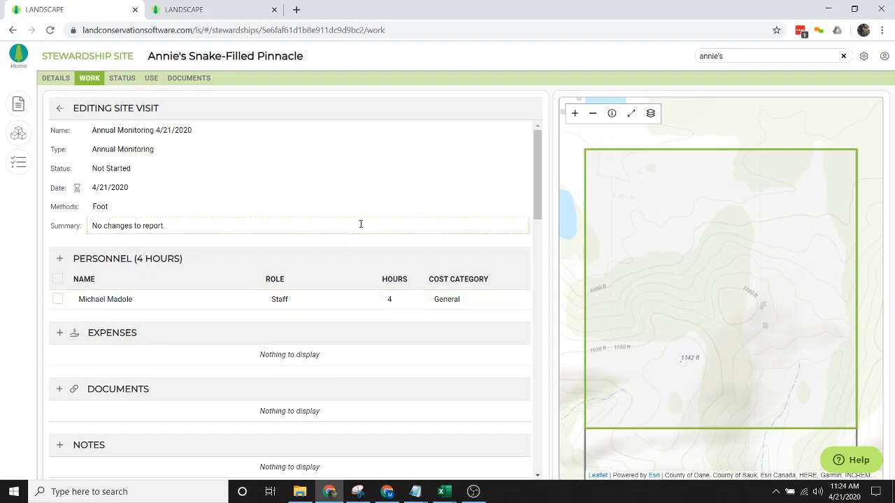
pyautogui.scroll(-3, 360, 227)
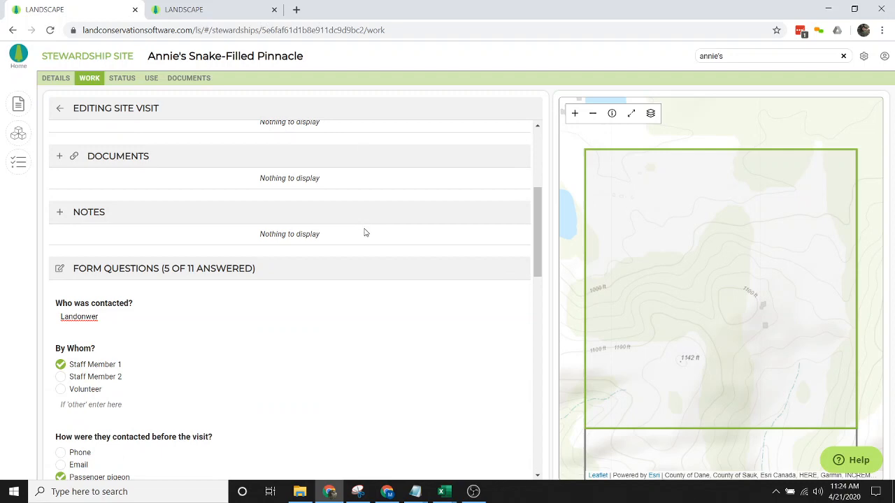
pyautogui.scroll(-3, 311, 335)
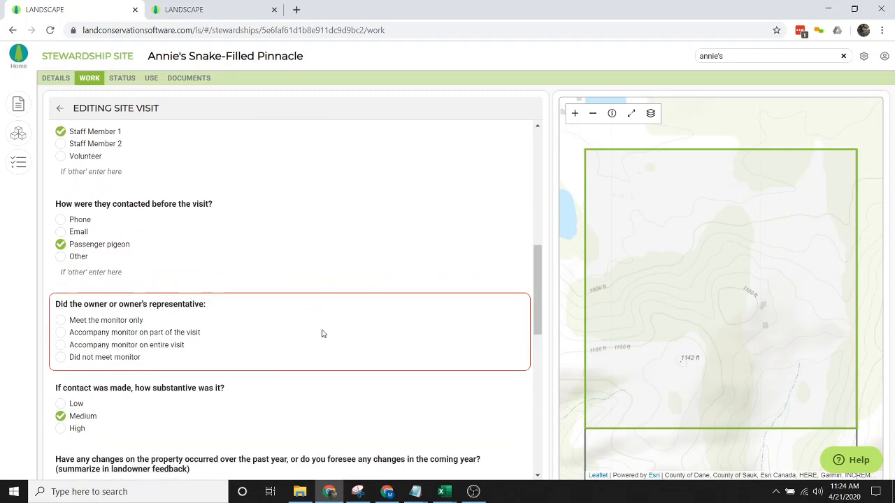
pyautogui.scroll(-2, 322, 333)
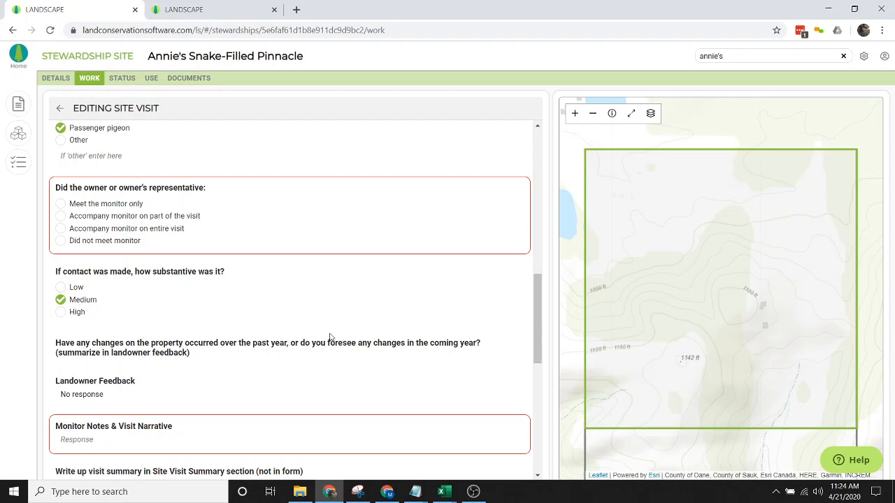
pyautogui.scroll(1, 408, 332)
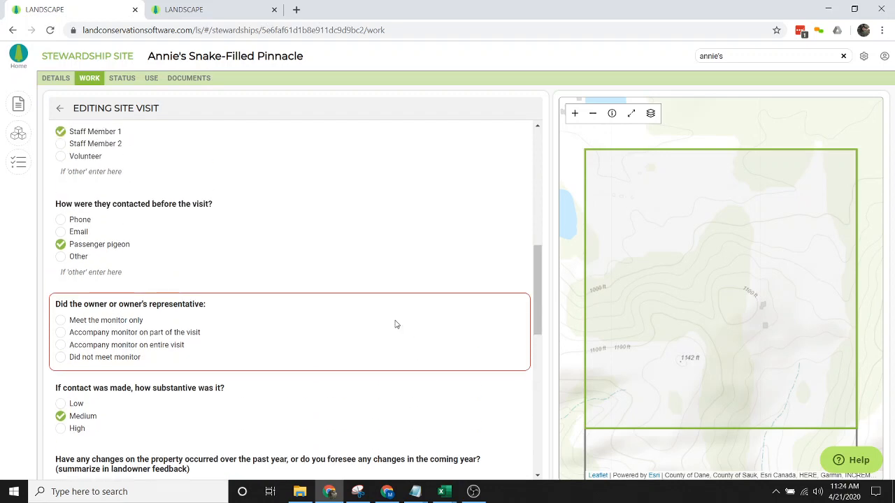
pyautogui.scroll(4, 395, 318)
pyautogui.scroll(1, 395, 317)
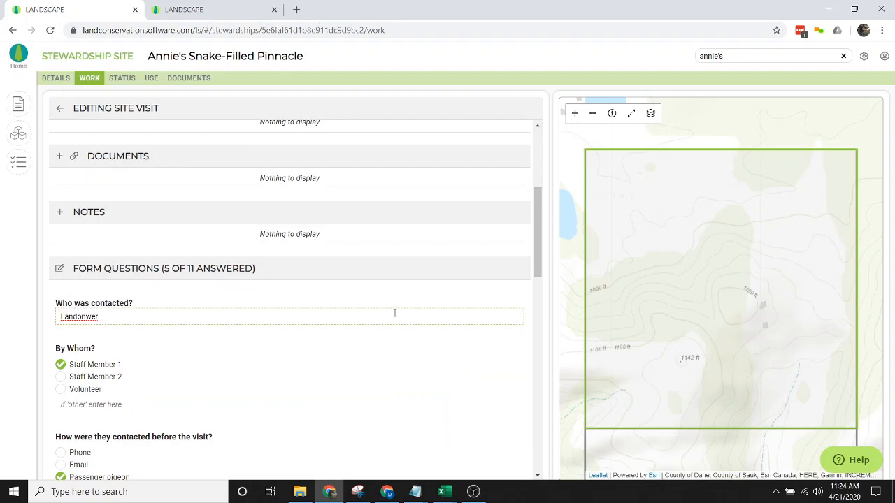
pyautogui.scroll(5, 394, 316)
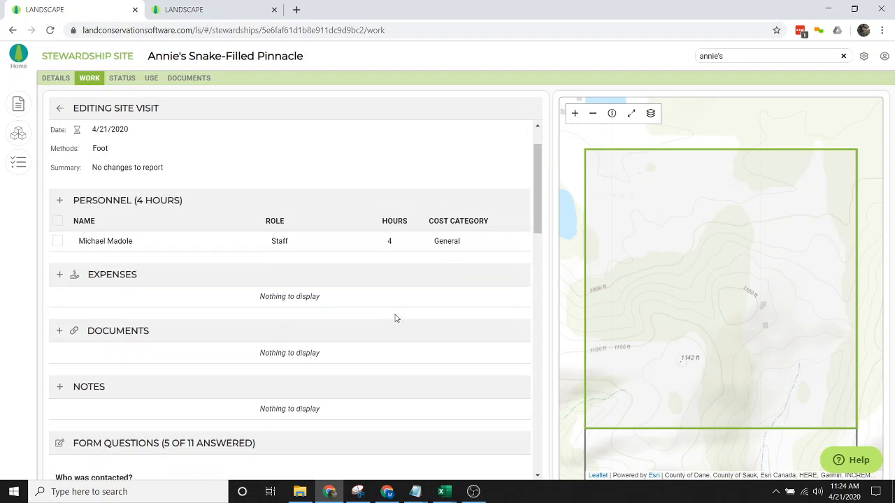
pyautogui.scroll(2, 395, 318)
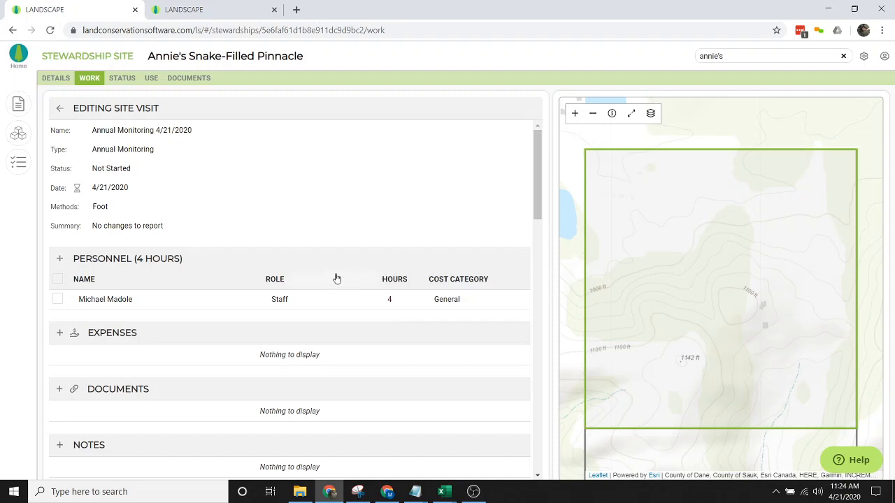
pyautogui.scroll(-7, 339, 304)
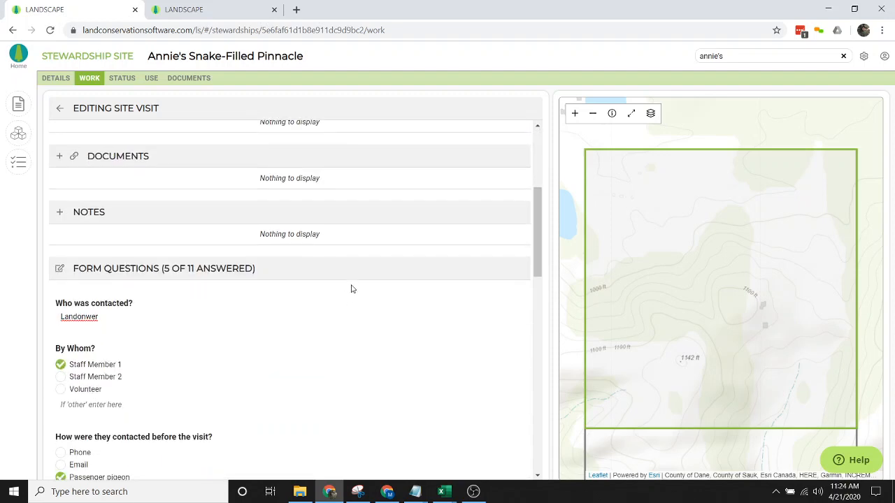
pyautogui.scroll(7, 301, 305)
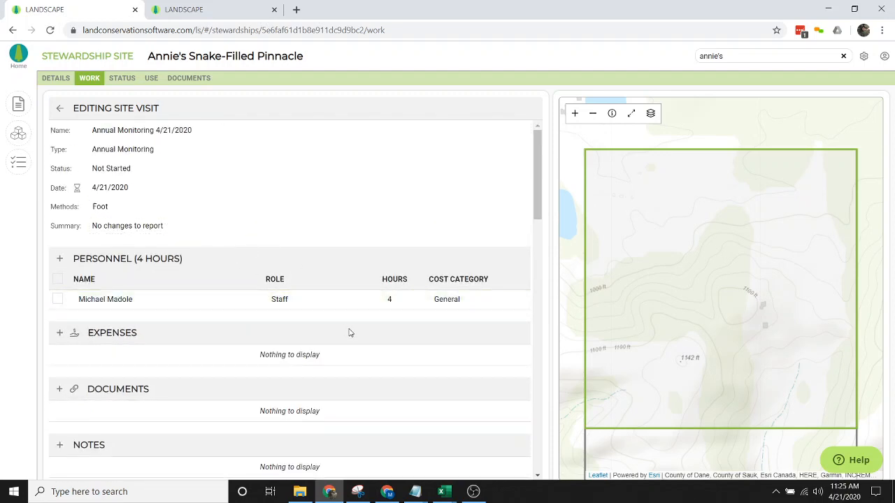
pyautogui.scroll(-8, 334, 323)
pyautogui.scroll(-10, 333, 324)
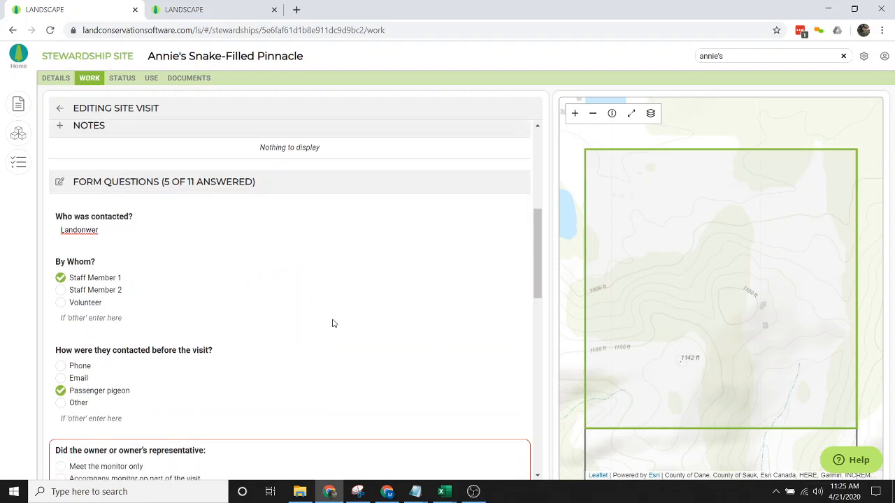
pyautogui.scroll(-7, 333, 323)
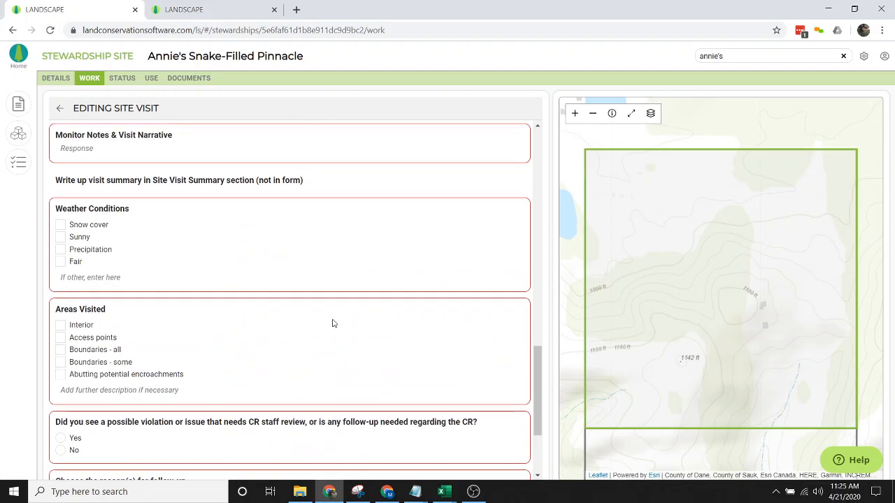
pyautogui.scroll(20, 333, 323)
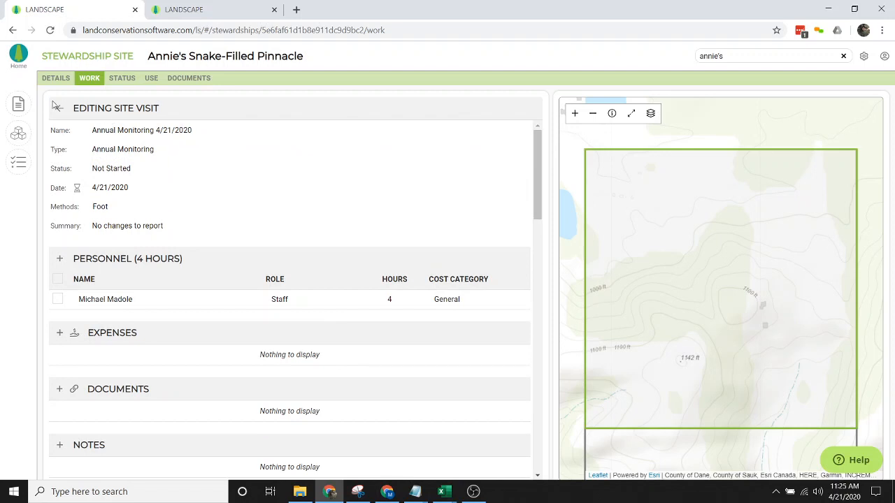
pyautogui.click(21, 103)
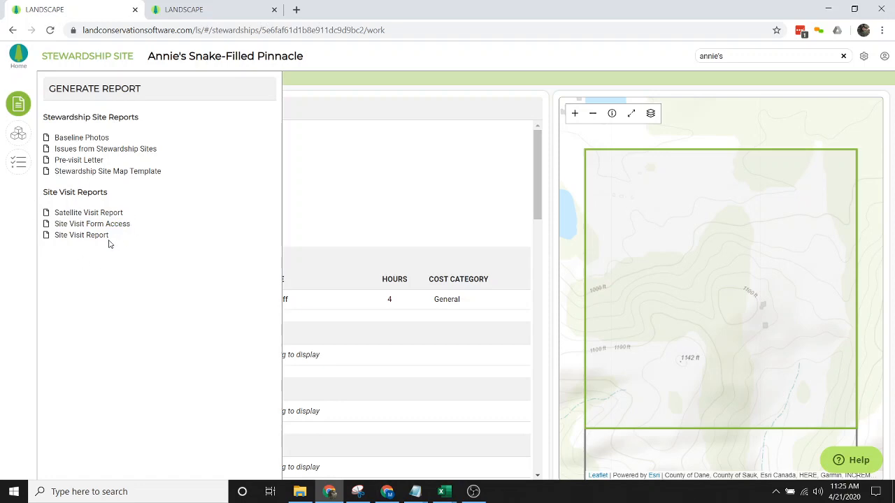
# - Generate the Site Visit Report and scroll through the Annual Site Visit Report 2020
pyautogui.click(81, 235)
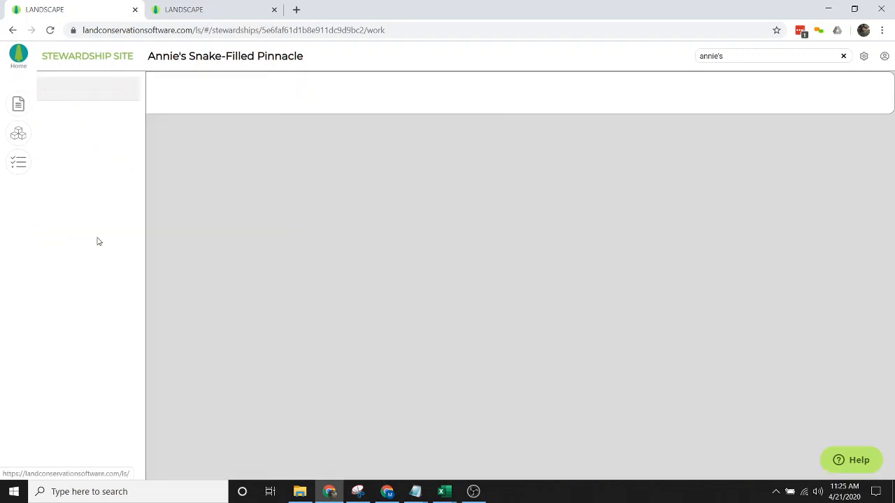
pyautogui.scroll(-5, 478, 275)
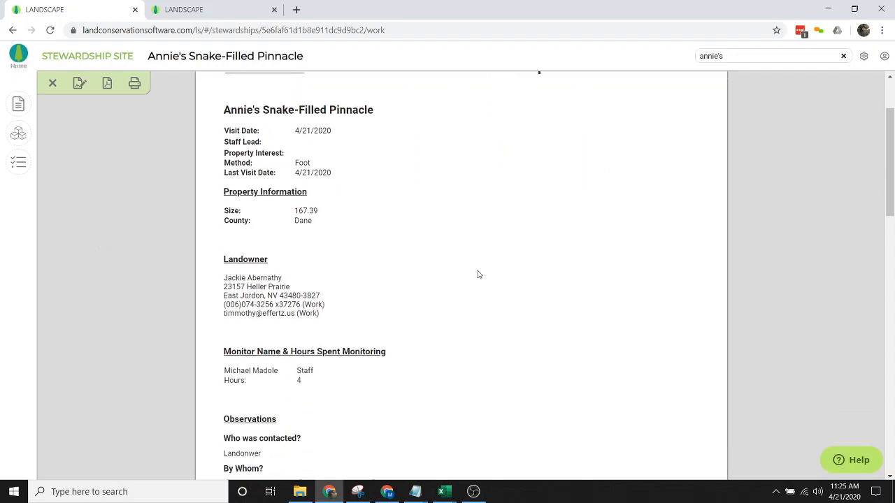
pyautogui.scroll(-1, 478, 275)
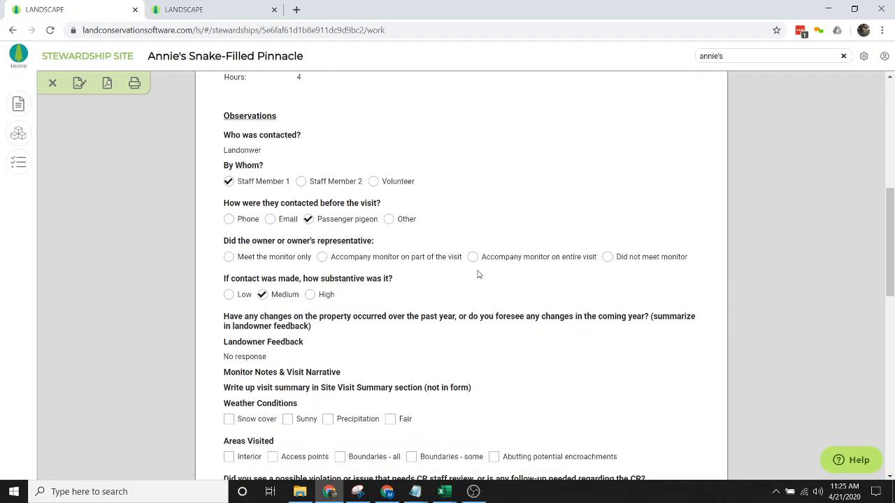
pyautogui.scroll(-5, 478, 275)
pyautogui.scroll(7, 467, 278)
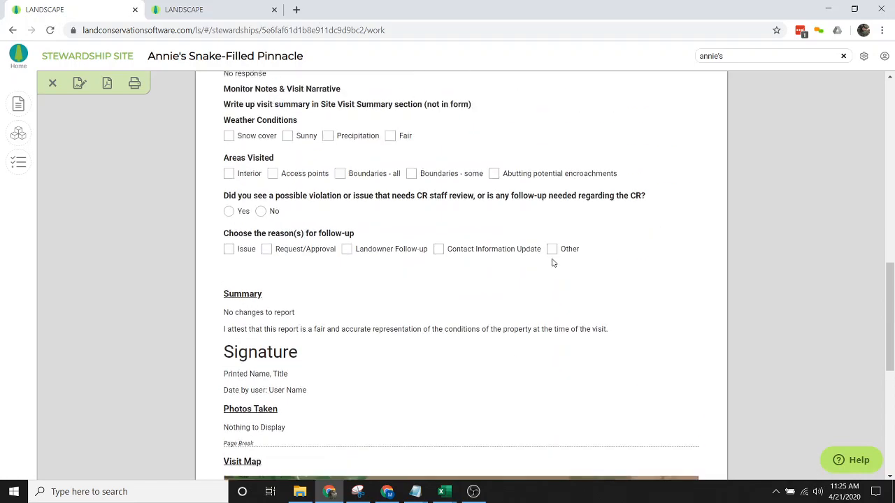
pyautogui.scroll(5, 553, 263)
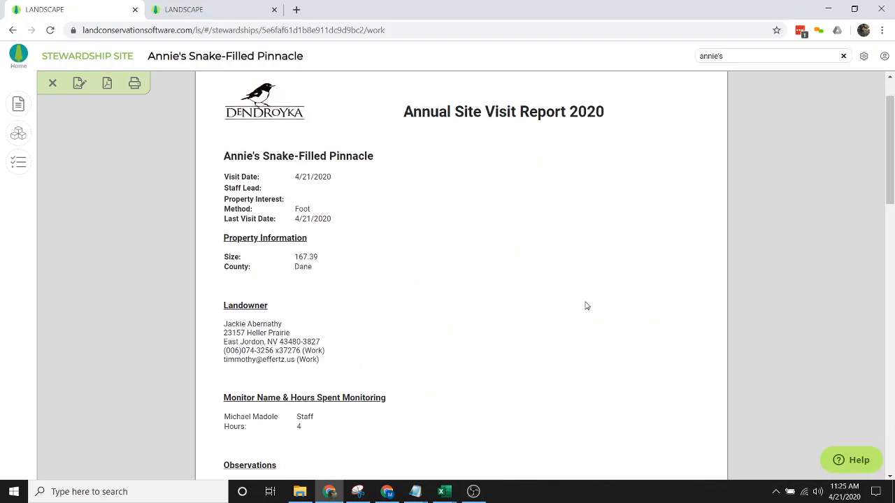
pyautogui.scroll(-4, 586, 304)
pyautogui.scroll(-4, 587, 306)
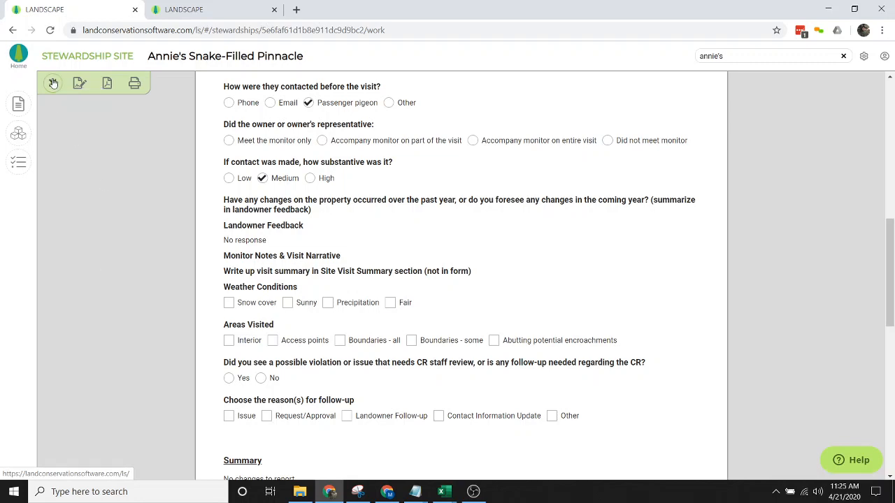
# - Close the report and return to the site's Site Visits list with both 4/21/2020 visits
pyautogui.click(53, 84)
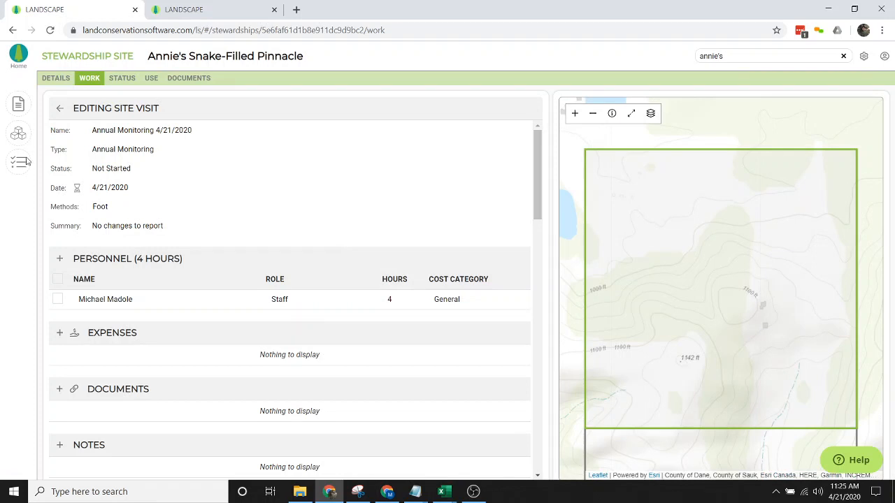
pyautogui.click(61, 107)
pyautogui.click(316, 253)
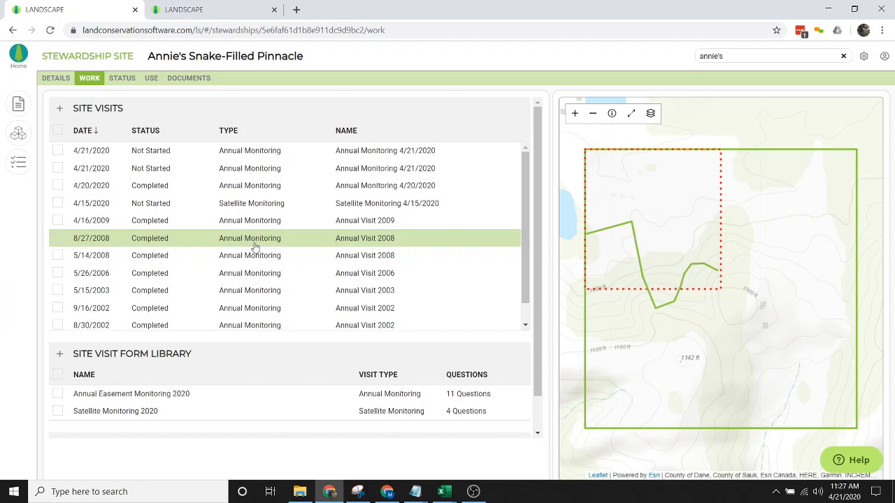
pyautogui.click(473, 492)
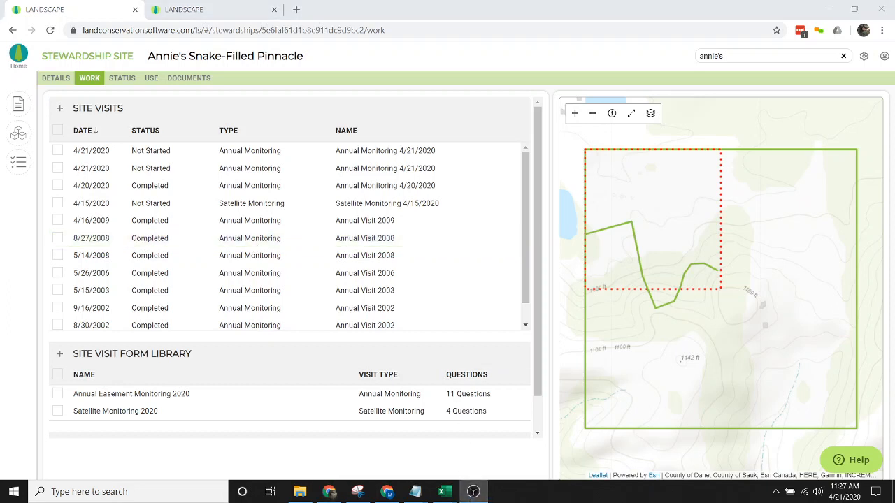